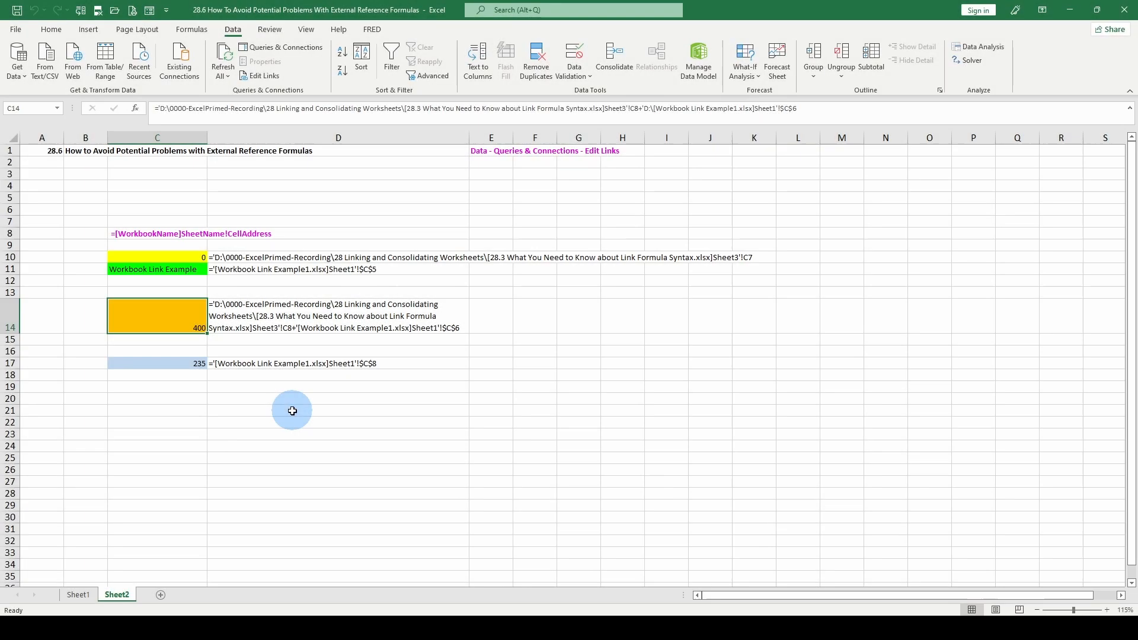
# Wrap the text in cell D10 so its full formula text shows
pyautogui.click(312, 257)
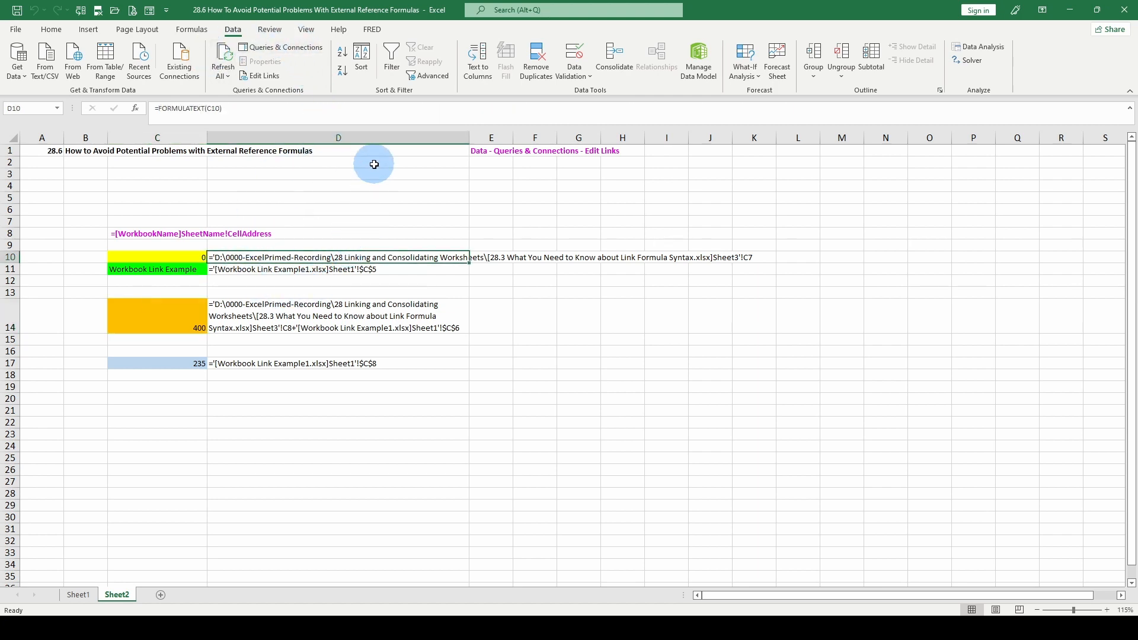
pyautogui.scroll(4, 332, 87)
pyautogui.click(336, 53)
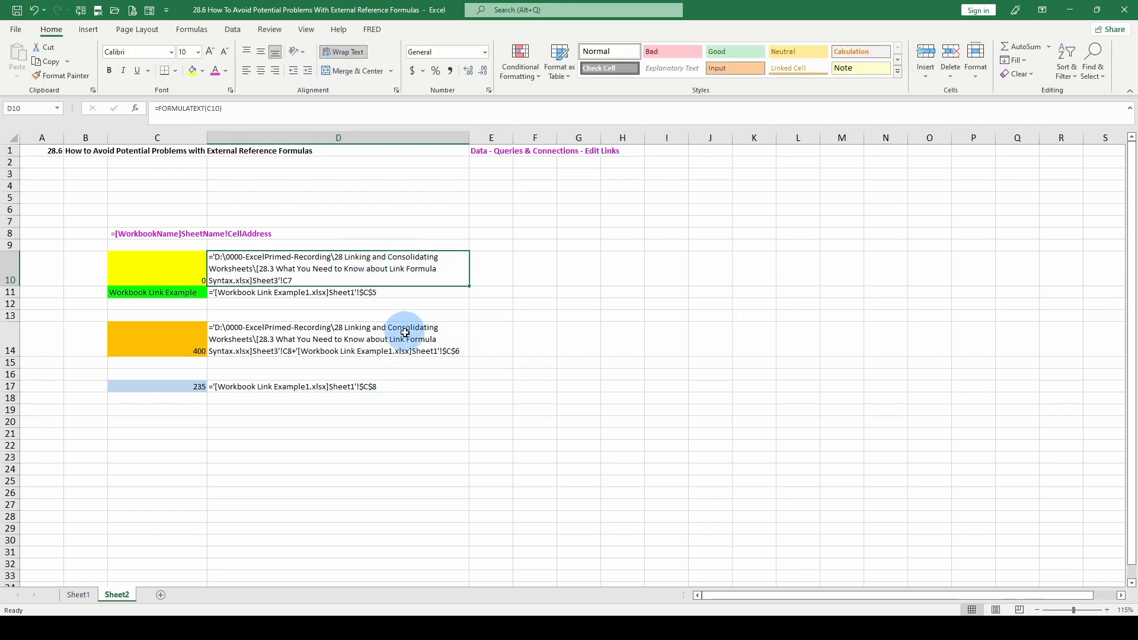
# Inspect the external reference formulas in cells C11 and C14
pyautogui.click(337, 299)
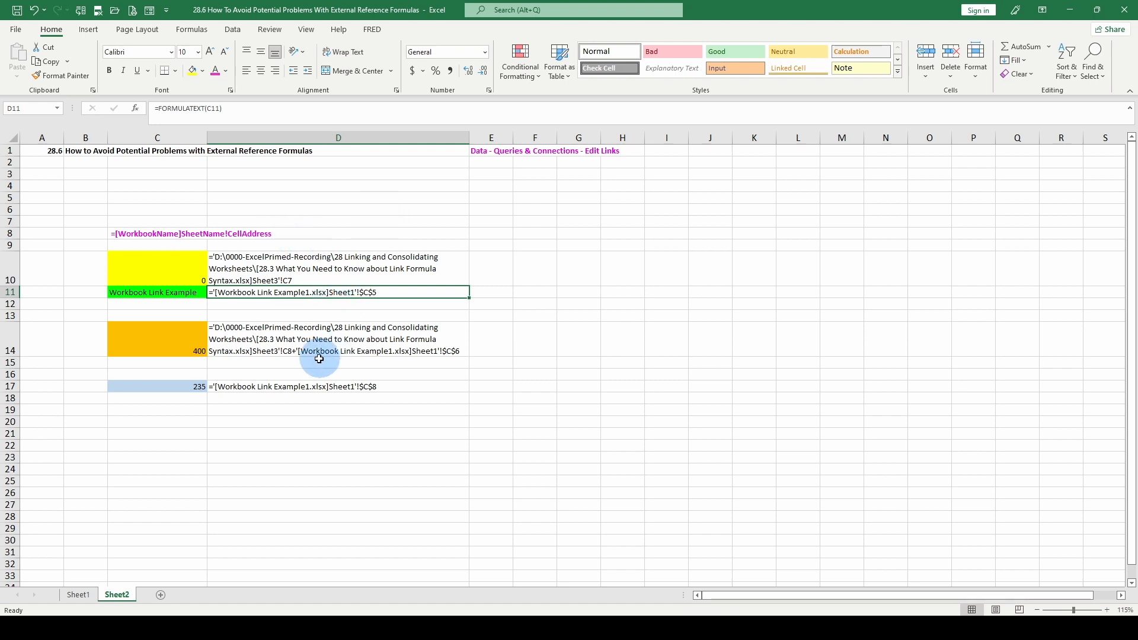
pyautogui.click(344, 212)
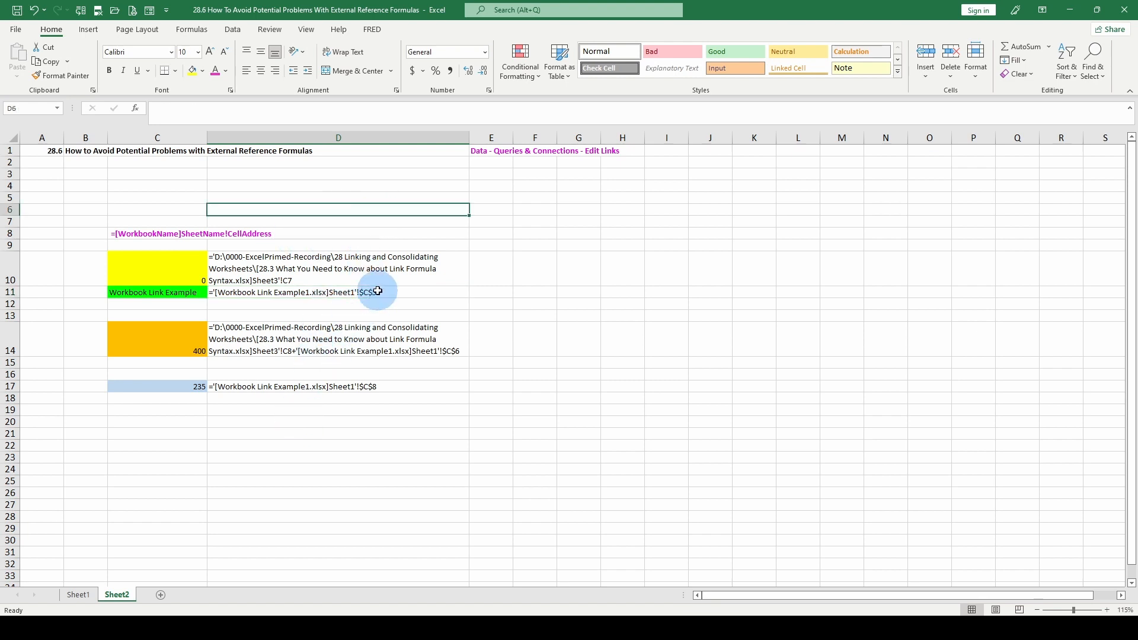
pyautogui.click(154, 293)
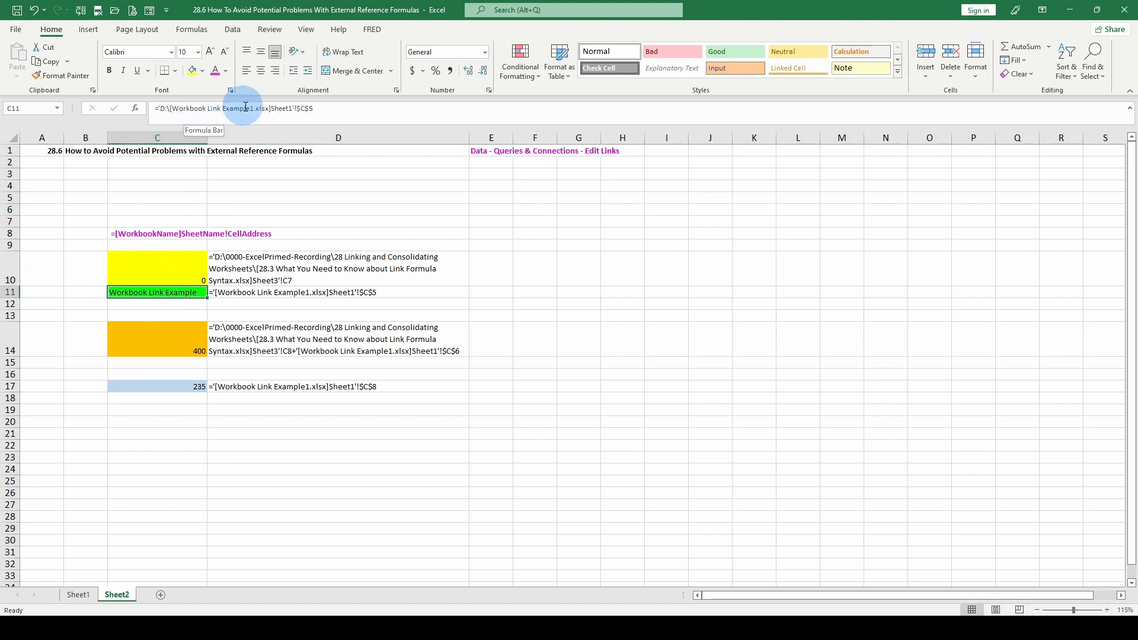
pyautogui.click(193, 341)
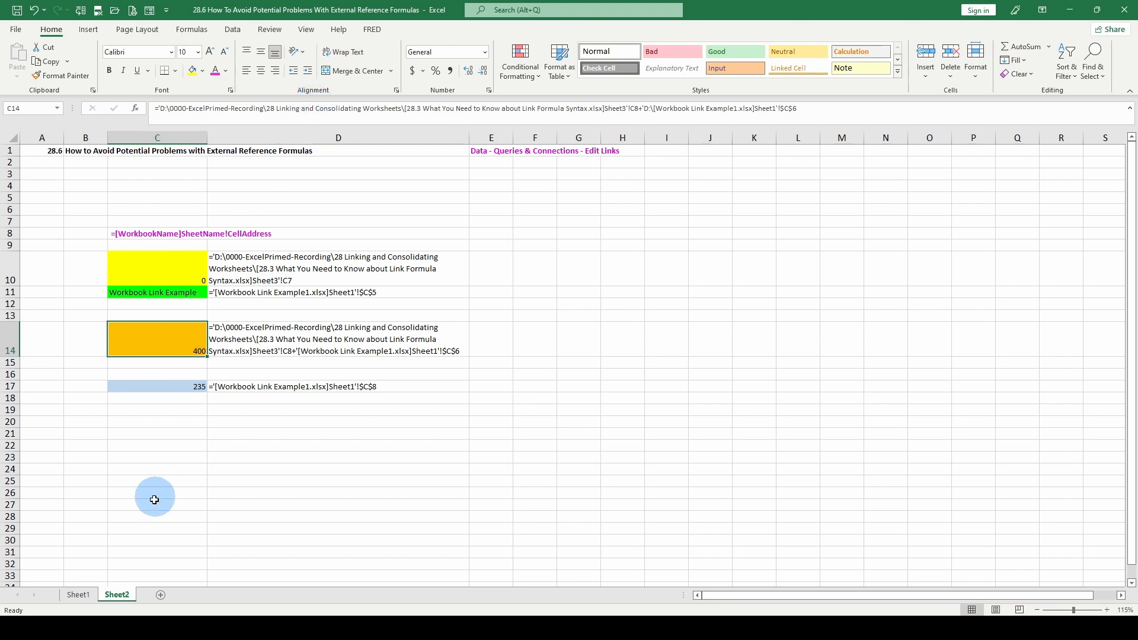
pyautogui.click(165, 295)
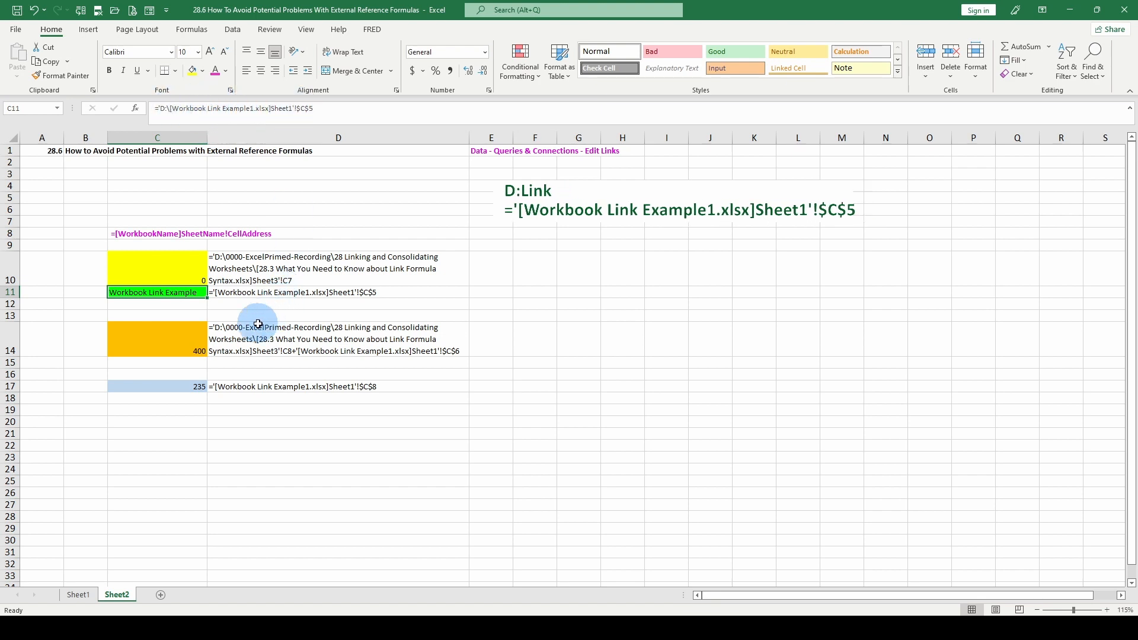
pyautogui.click(298, 328)
pyautogui.click(174, 341)
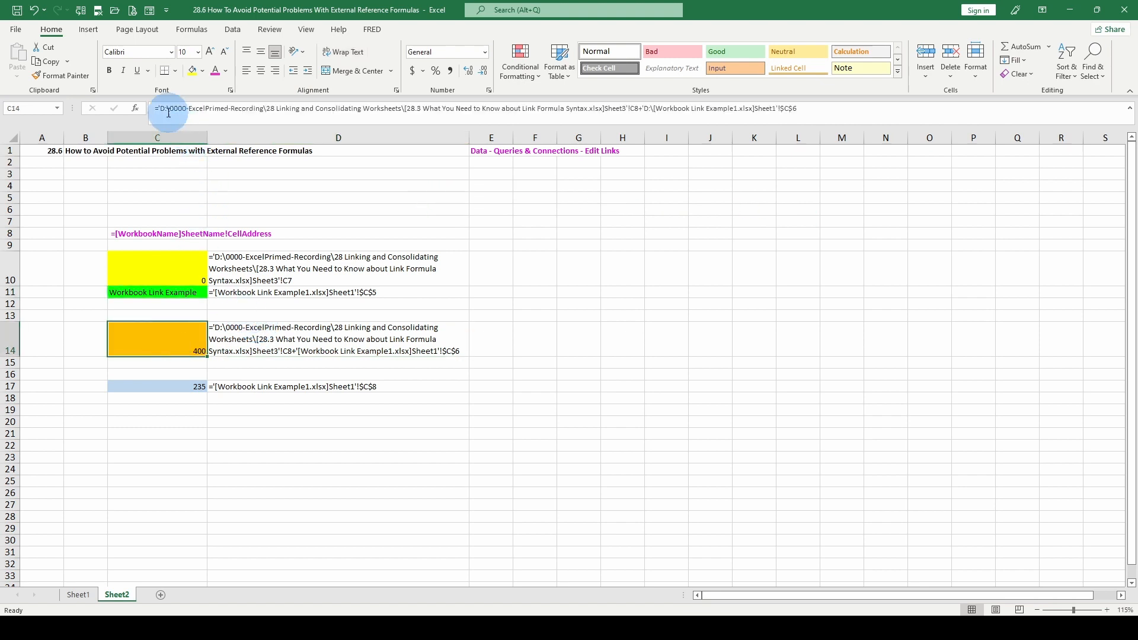
pyautogui.click(163, 292)
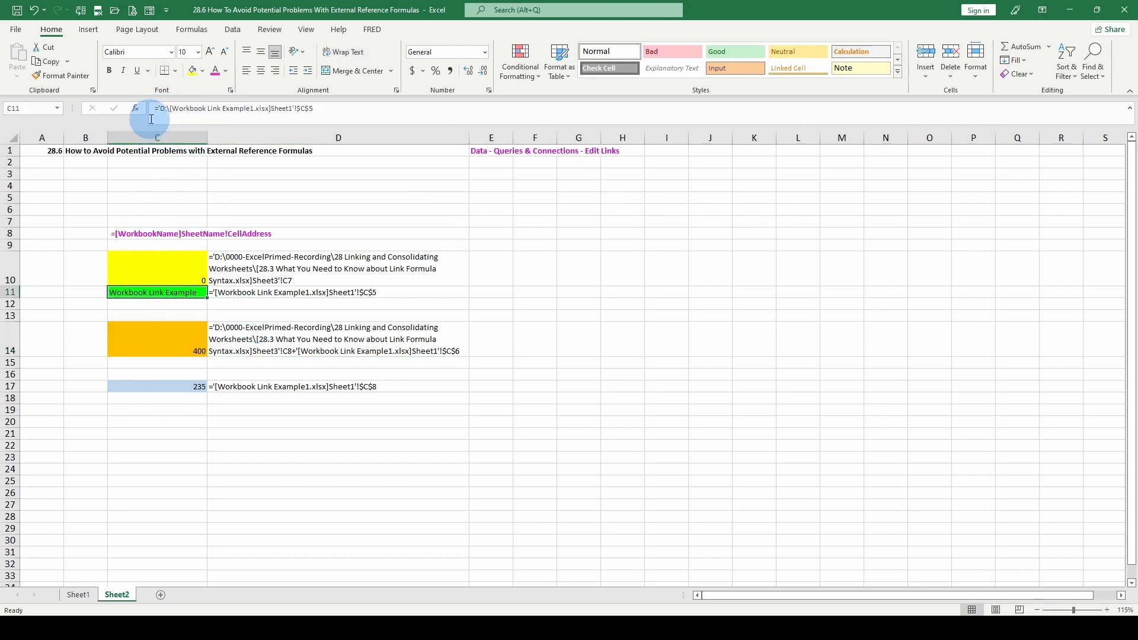
# Open Workbook Link Example1 from the recent files and examine its cells C6 and C8
pyautogui.click(166, 387)
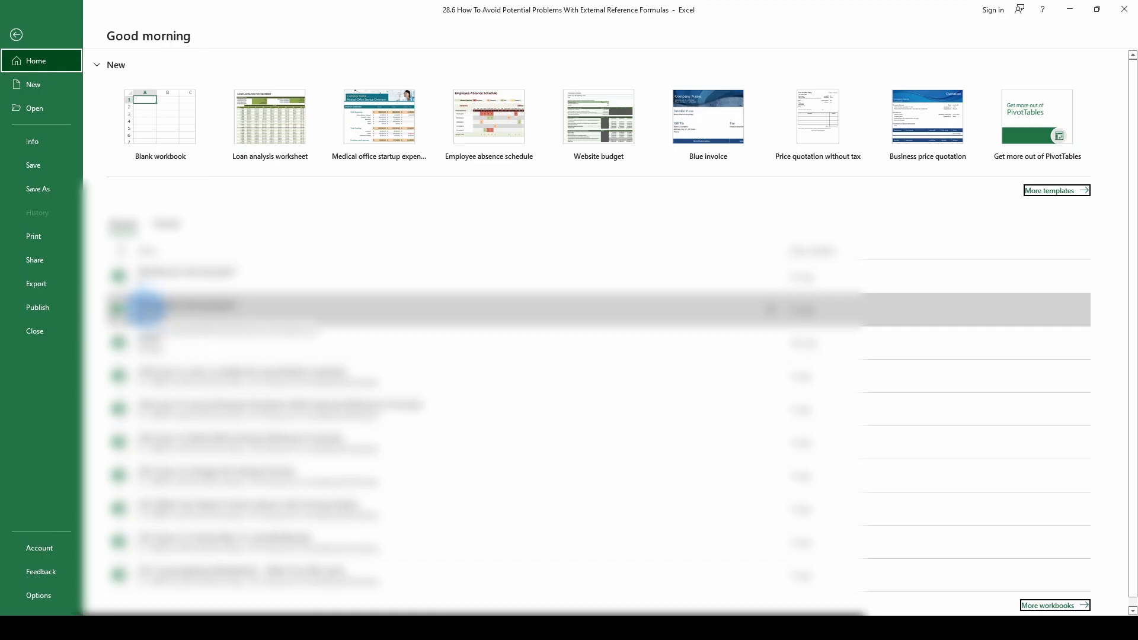
pyautogui.click(143, 308)
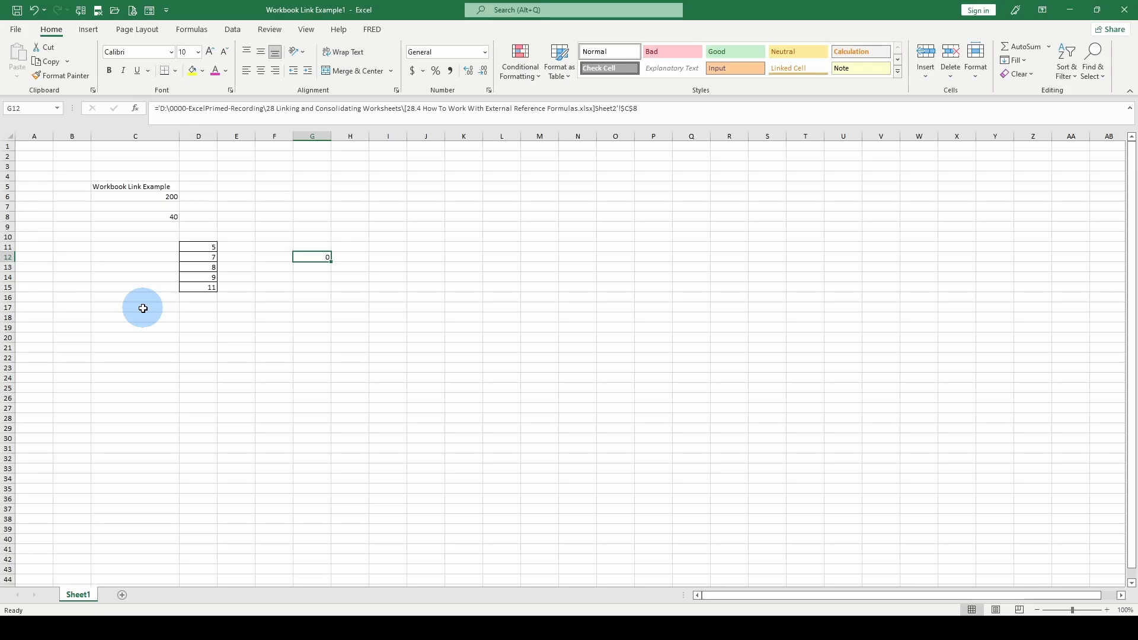
pyautogui.click(148, 197)
pyautogui.click(159, 217)
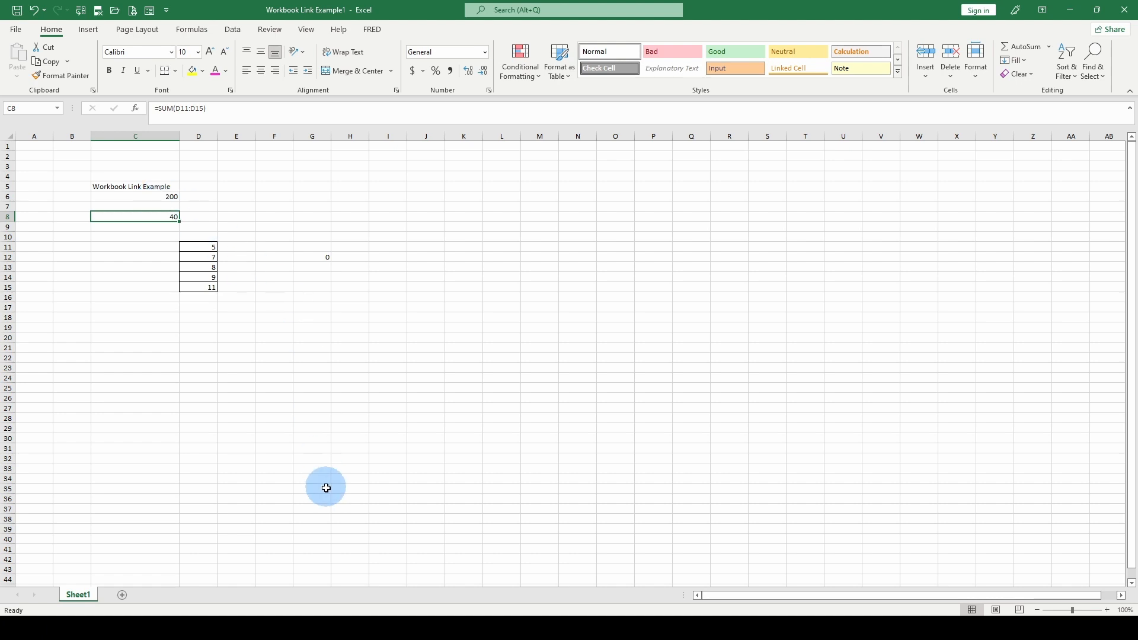
# Switch back to the main workbook and review the link formulas in C14 and C17
pyautogui.moveTo(480, 629)
pyautogui.click(429, 587)
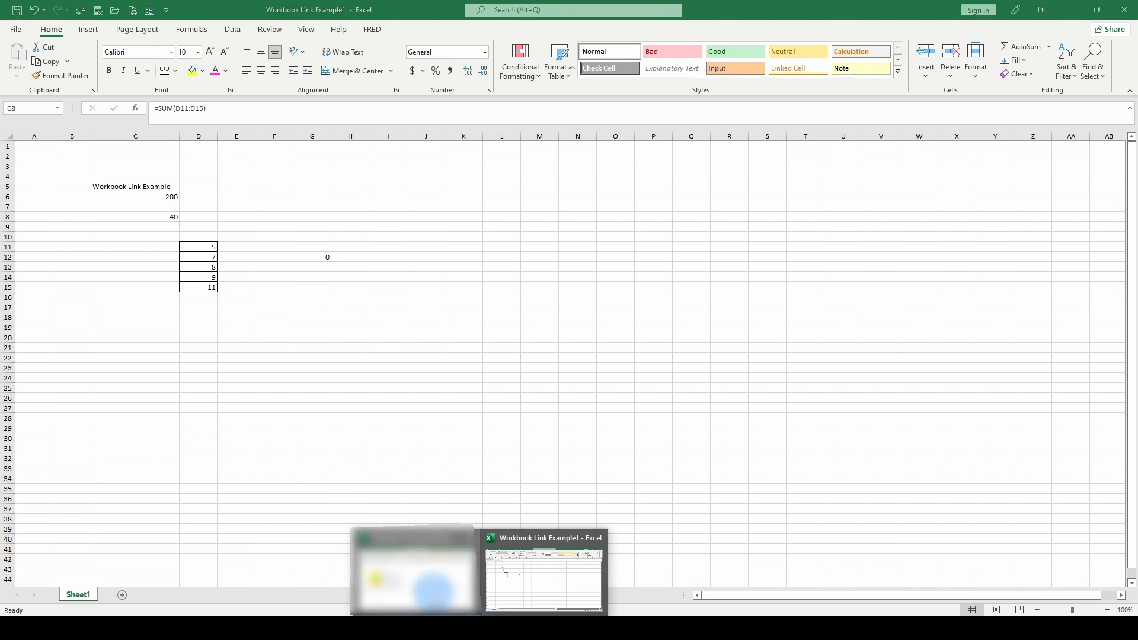
pyautogui.click(155, 385)
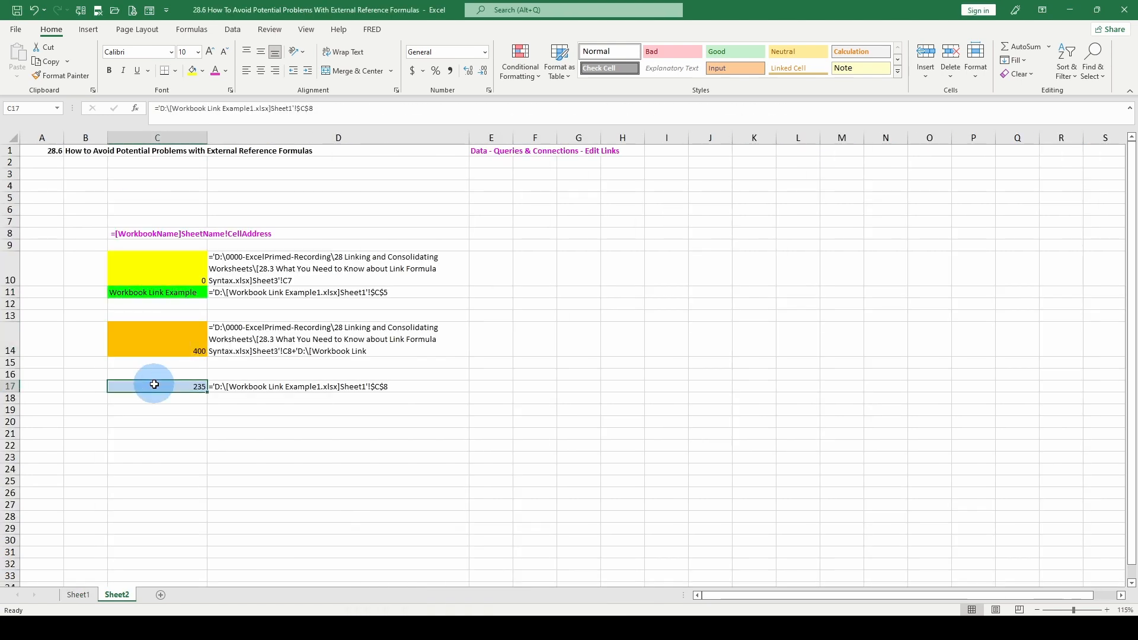
pyautogui.click(165, 337)
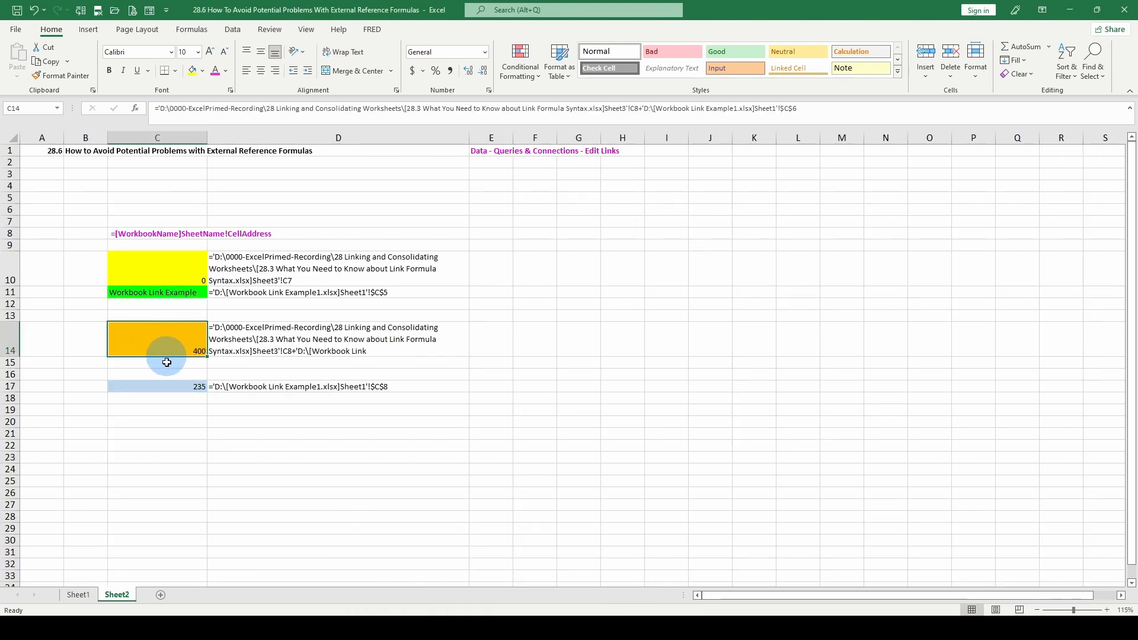
pyautogui.click(167, 386)
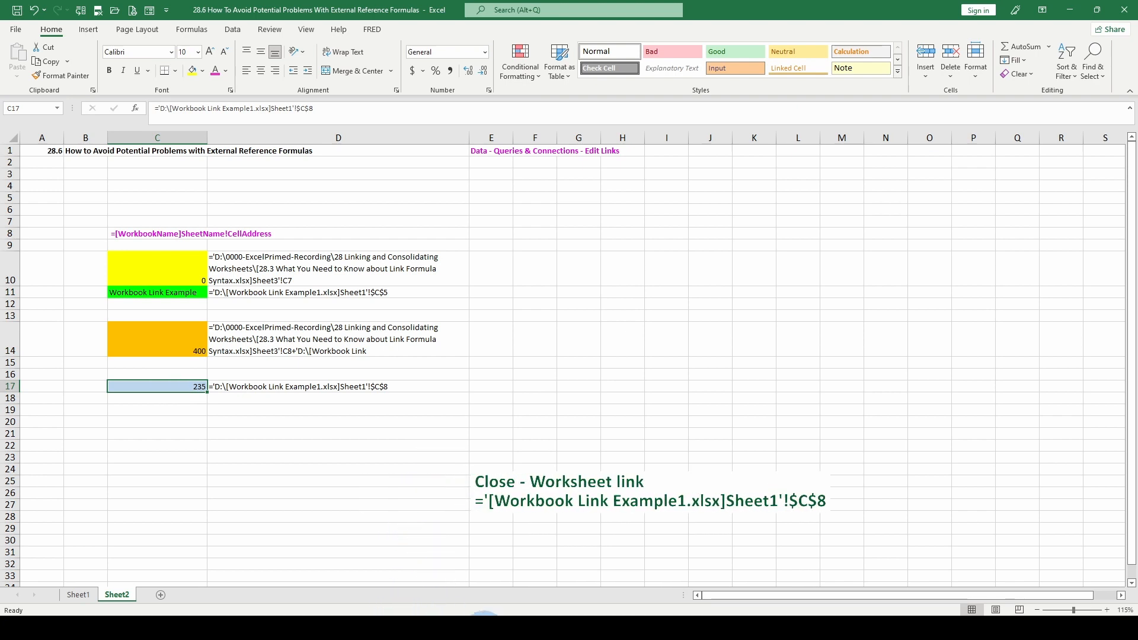
# Close Workbook Link Example1 and reopen the Desktop copy of Workbook Link Example1 from the recent files
pyautogui.click(533, 570)
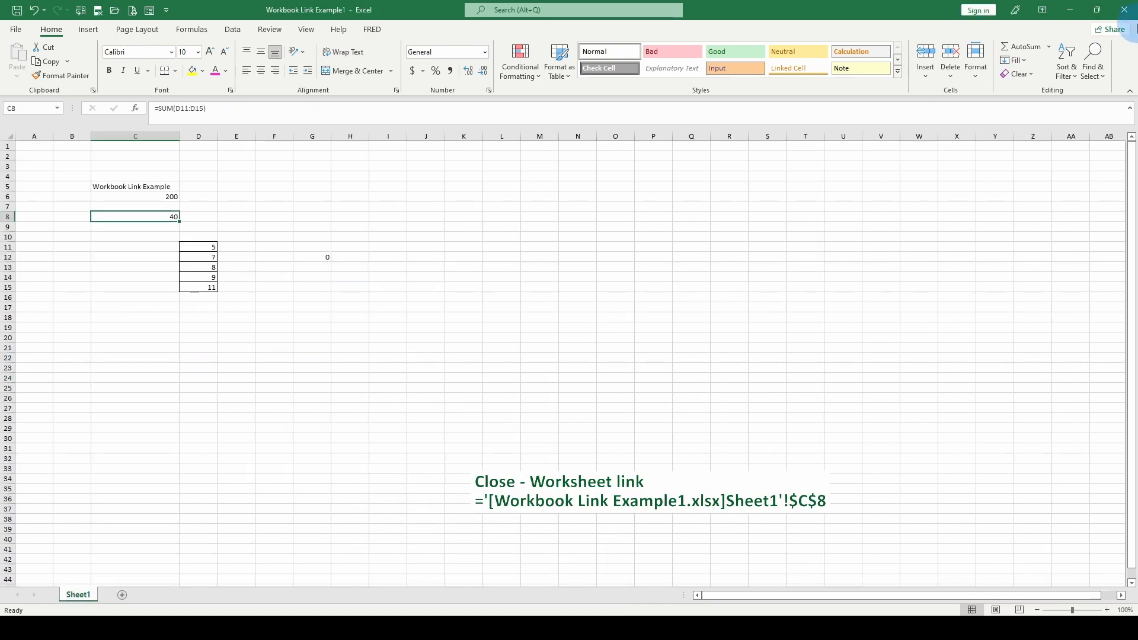
pyautogui.click(1125, 9)
pyautogui.click(14, 30)
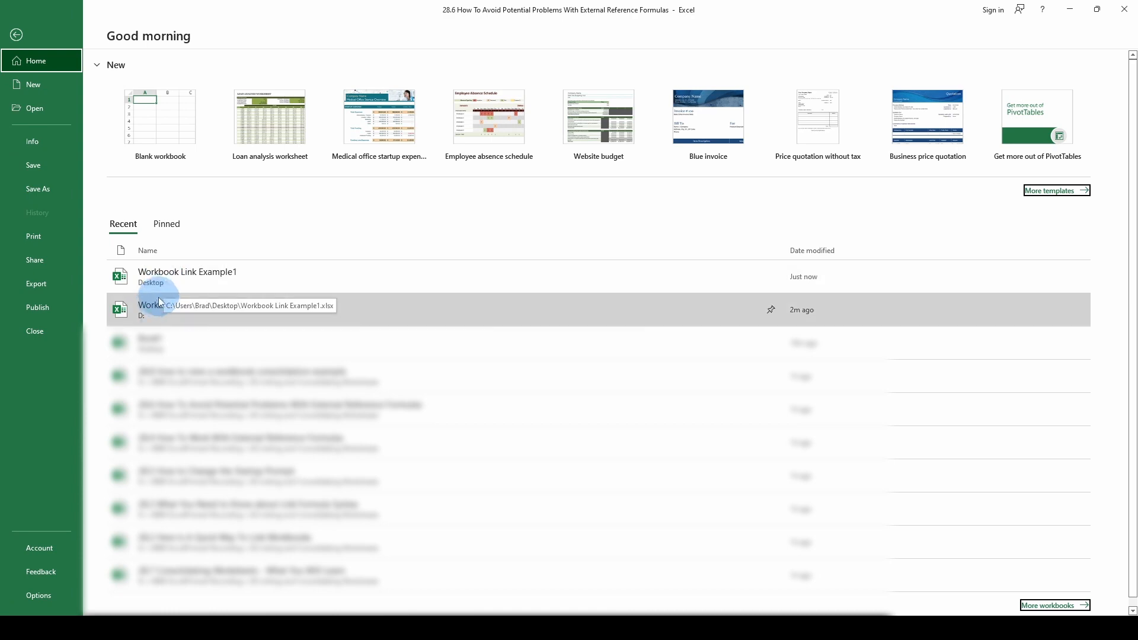
pyautogui.click(148, 310)
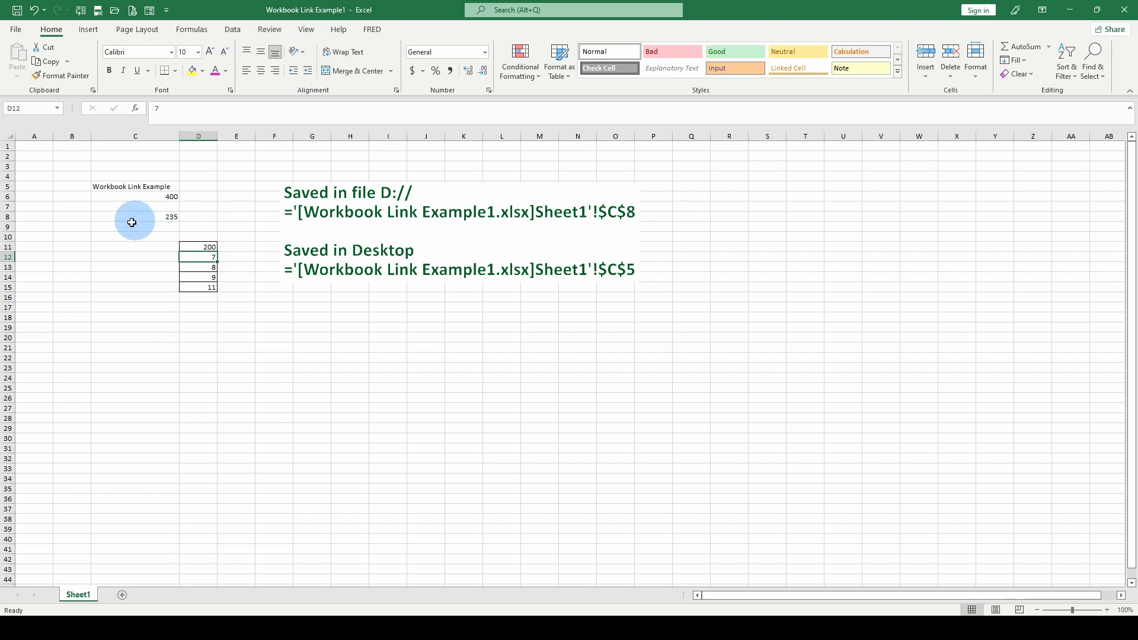
# Examine the values in C6 and C8 of the Desktop copy, then return to the main workbook
pyautogui.click(164, 196)
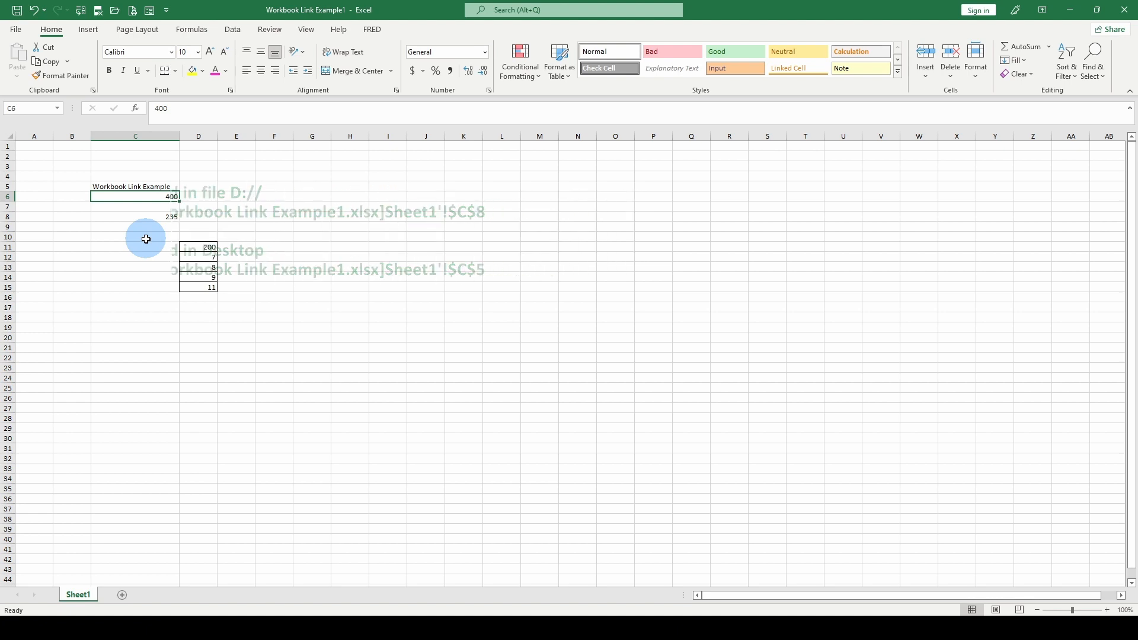
pyautogui.press('Down')
pyautogui.press('Down')
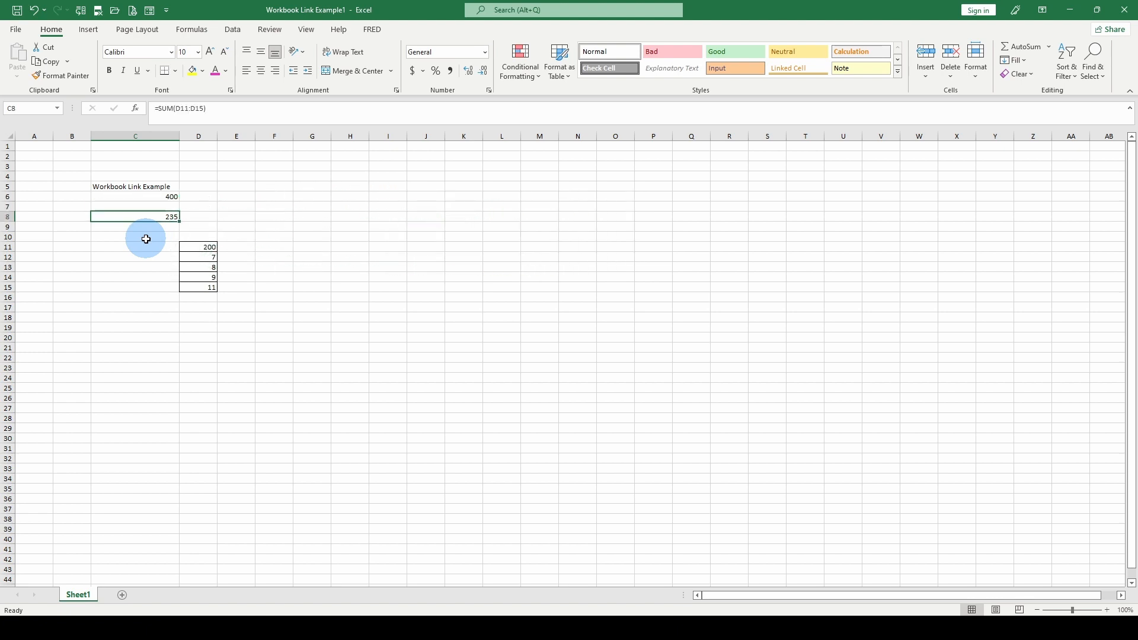
pyautogui.press('Up')
pyautogui.press('Up')
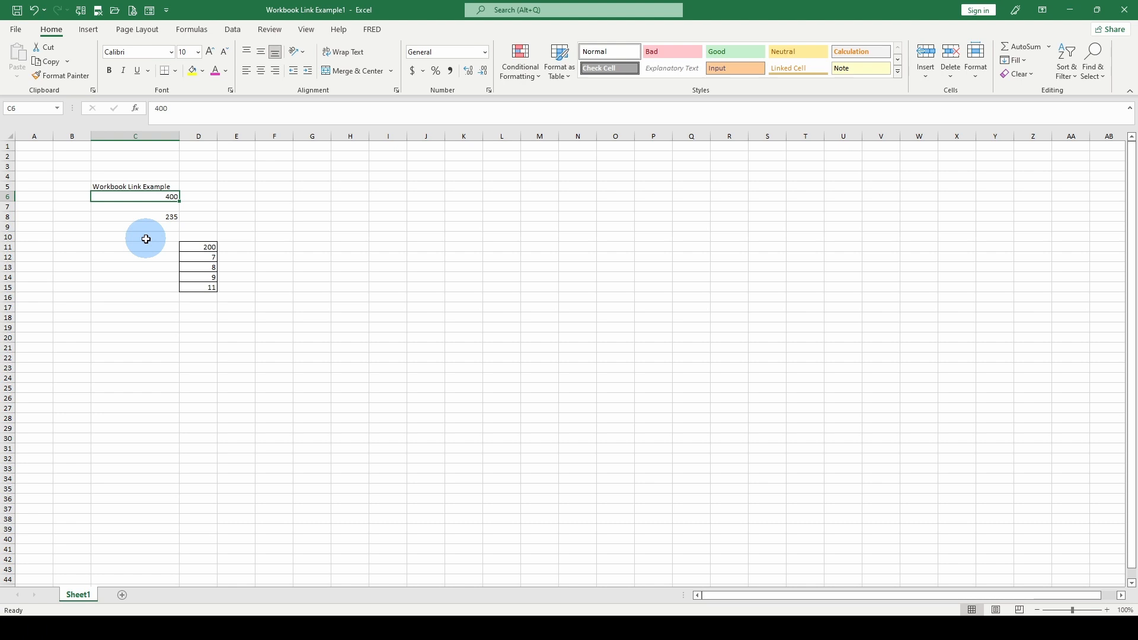
pyautogui.click(481, 629)
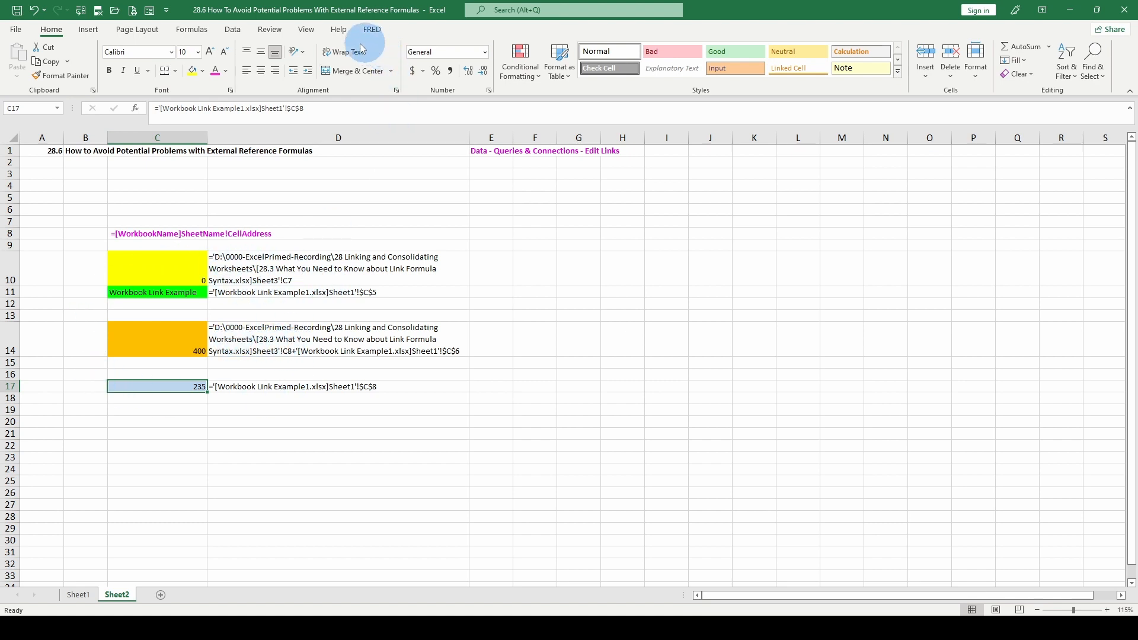
# Open Edit Links and start changing the source of the Workbook Link Example1.xlsx link
pyautogui.click(232, 30)
pyautogui.click(260, 75)
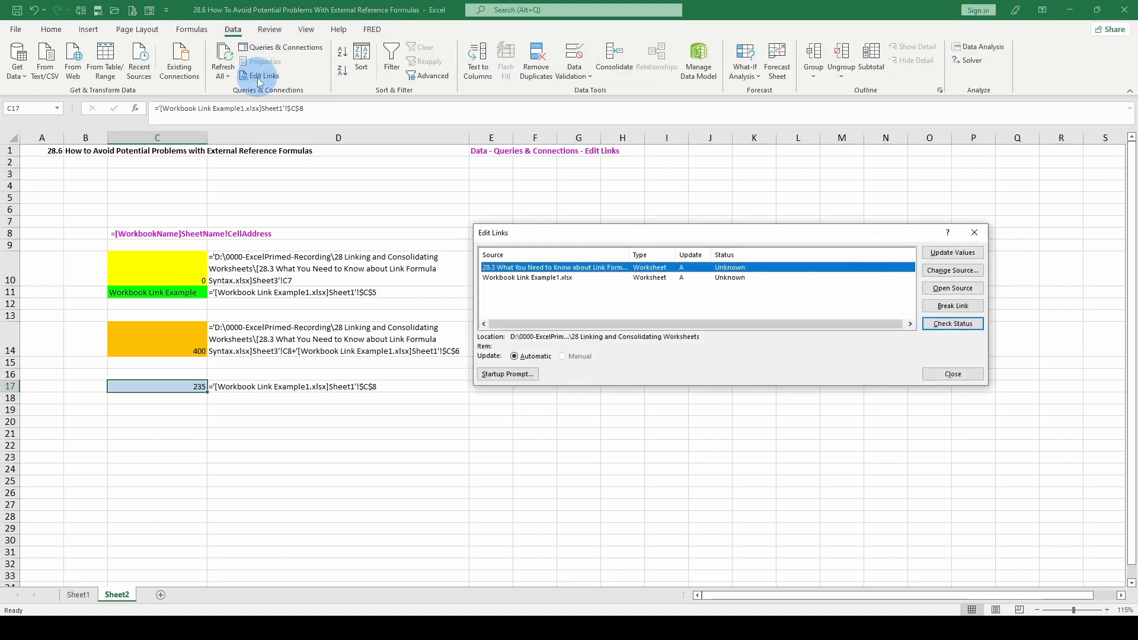
pyautogui.click(575, 278)
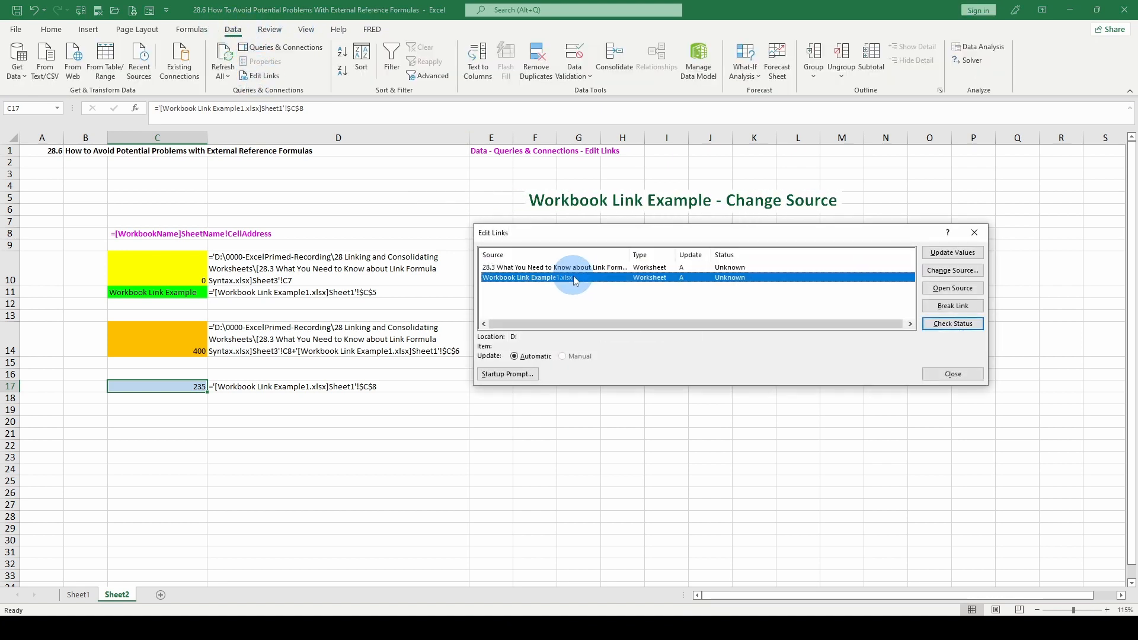
pyautogui.click(943, 273)
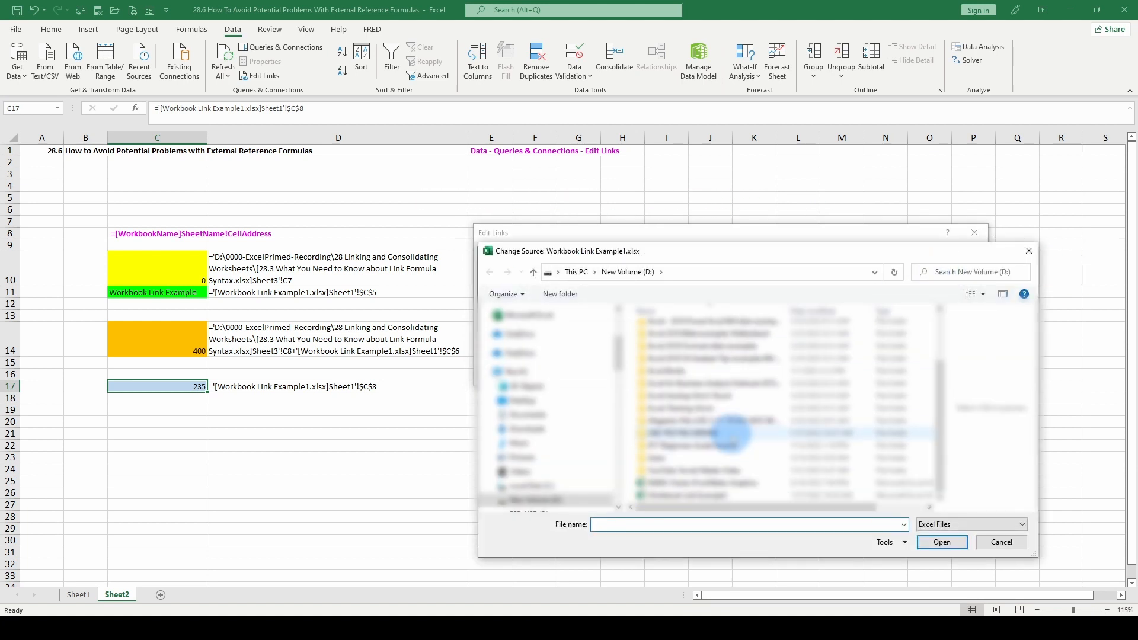
# Choose Workbook Link Example1 on the Desktop as the new link source and close Edit Links
pyautogui.scroll(2, 728, 380)
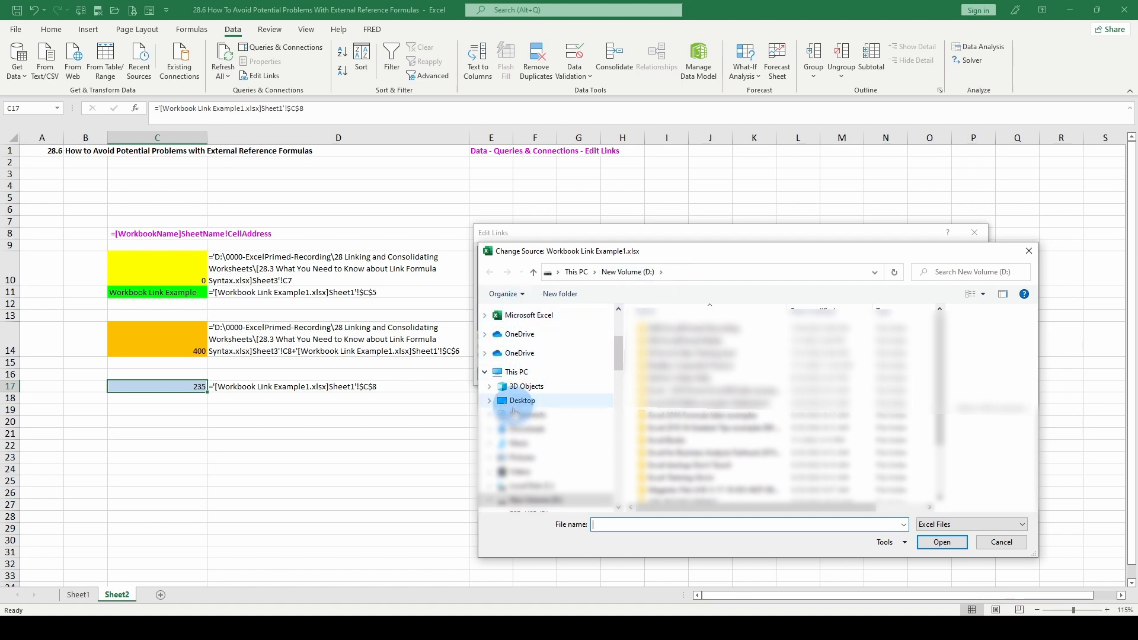
pyautogui.click(517, 401)
pyautogui.click(664, 391)
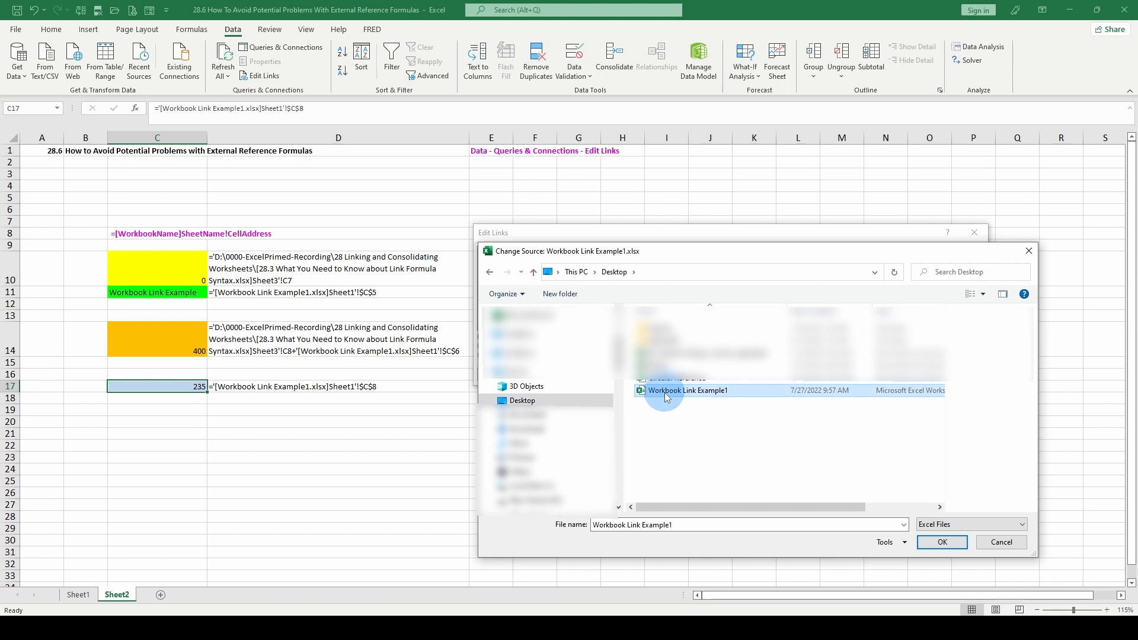
pyautogui.doubleClick(664, 392)
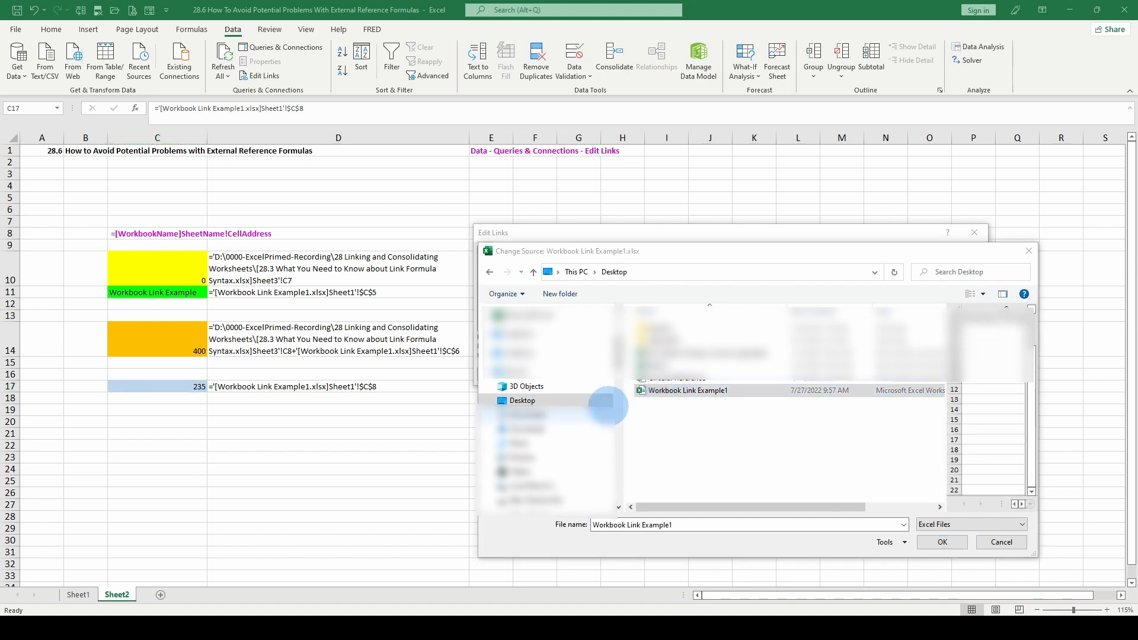
pyautogui.click(522, 400)
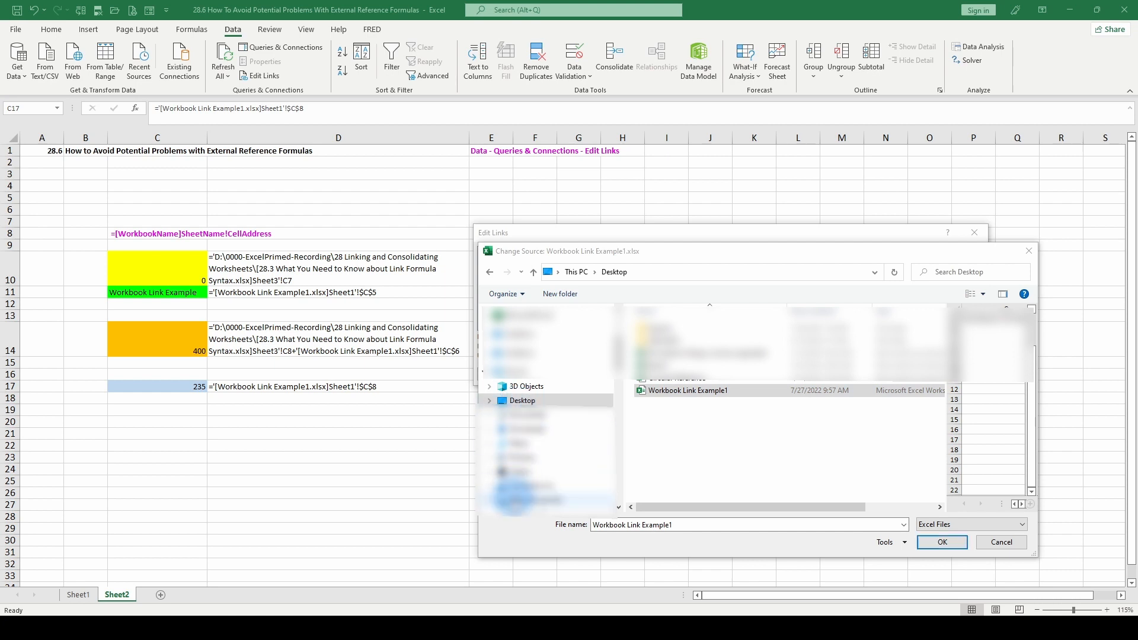
pyautogui.click(532, 500)
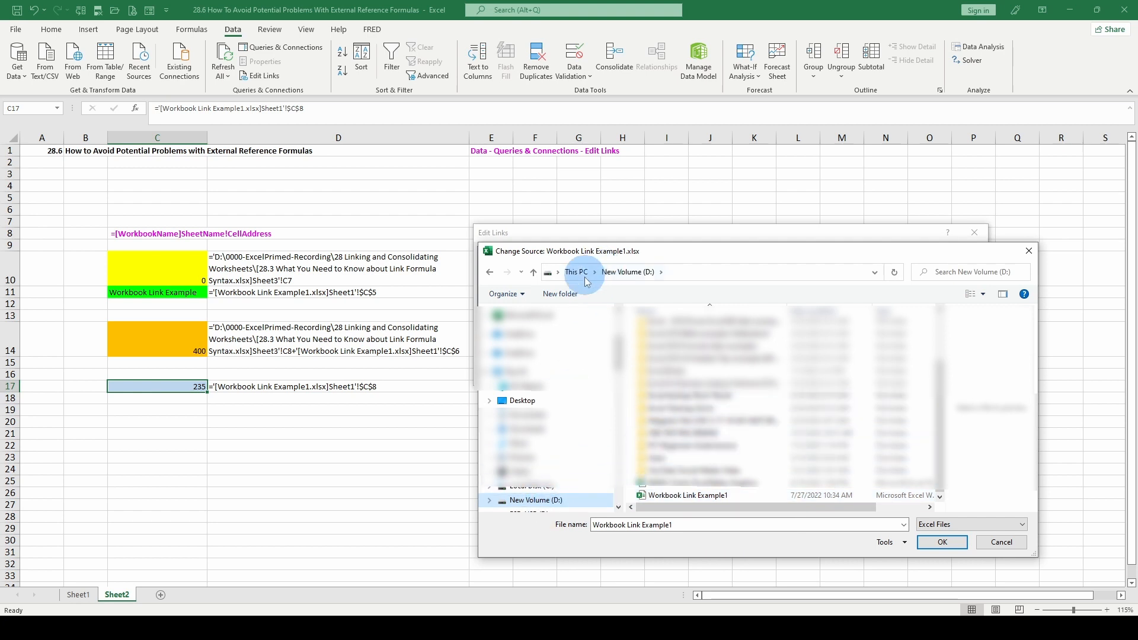
pyautogui.click(522, 401)
pyautogui.click(652, 391)
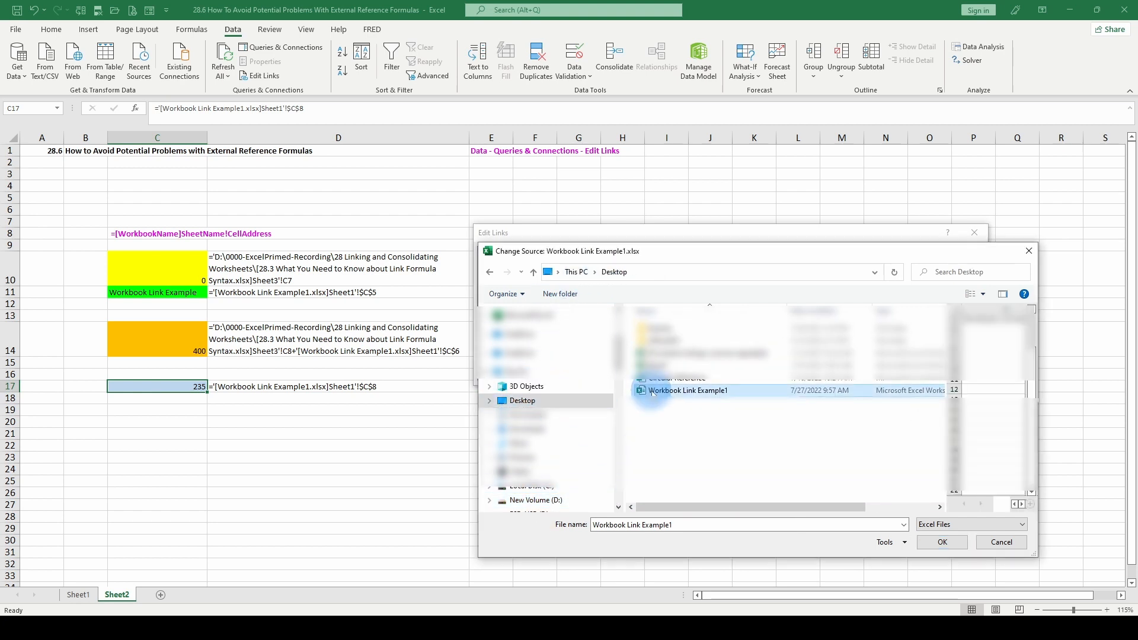
pyautogui.click(942, 542)
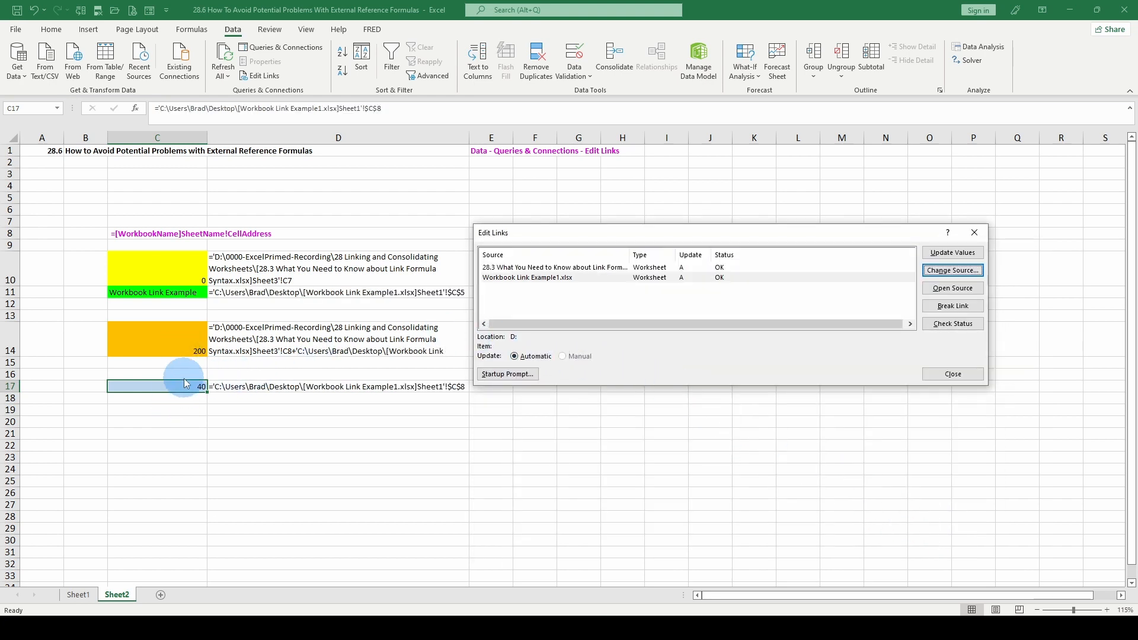
pyautogui.click(950, 373)
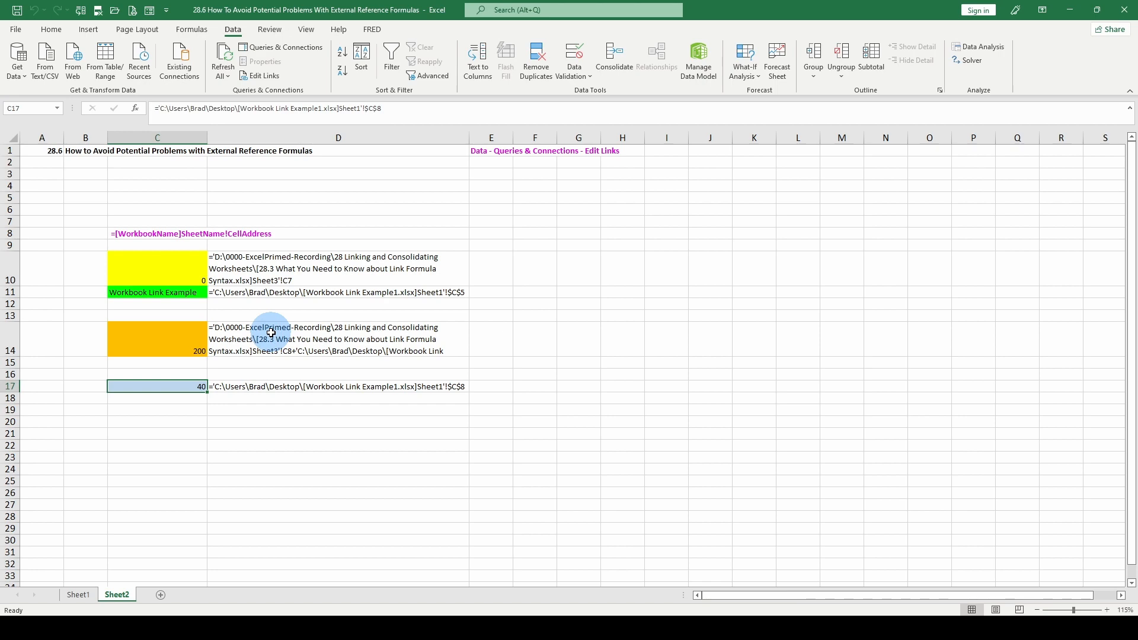
# Switch to the Workbook Link Example1 window
pyautogui.hotkey('alt', 'Tab')
pyautogui.hotkey('alt', 'Tab')
pyautogui.hotkey('alt', 'Tab')
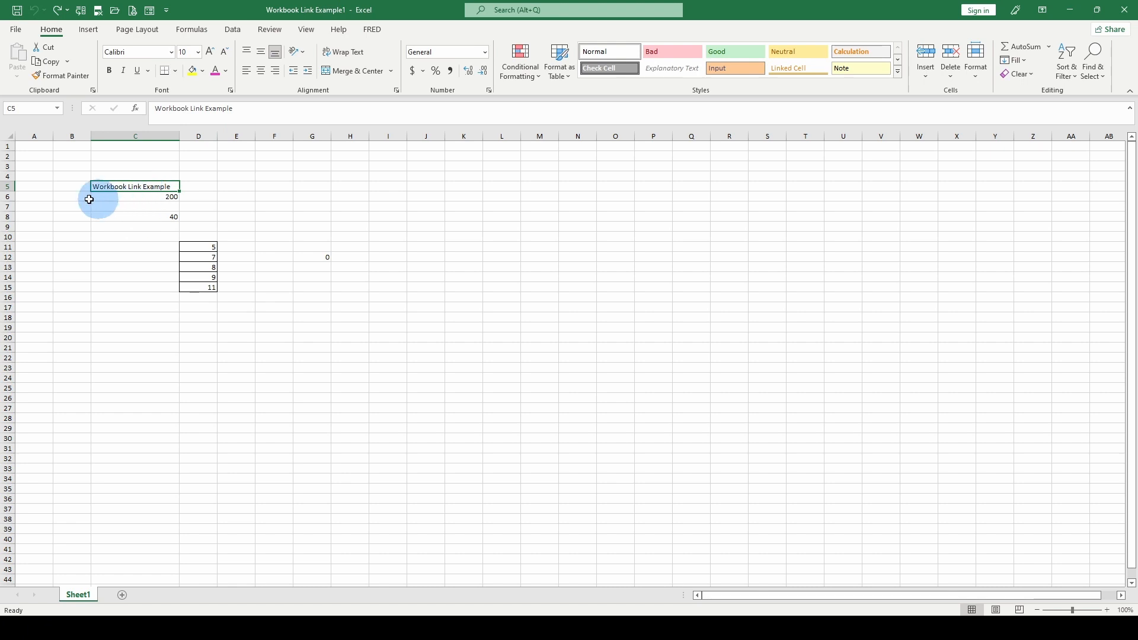
# Insert a new row above row 5 in the Workbook Link Example1 sheet
pyautogui.rightClick(2, 188)
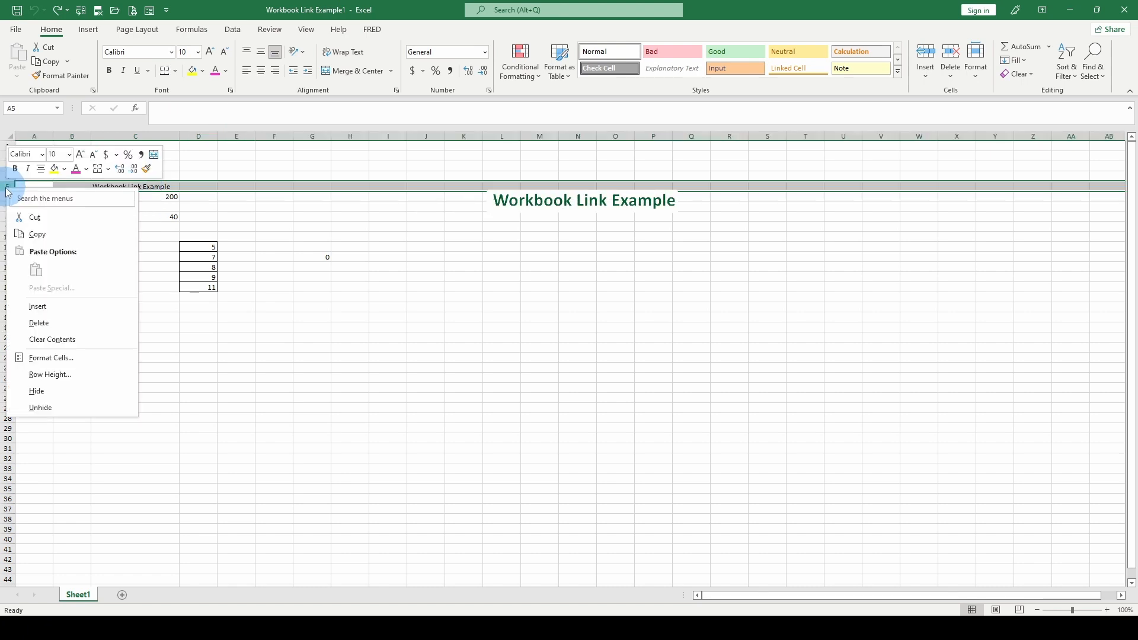
pyautogui.click(46, 304)
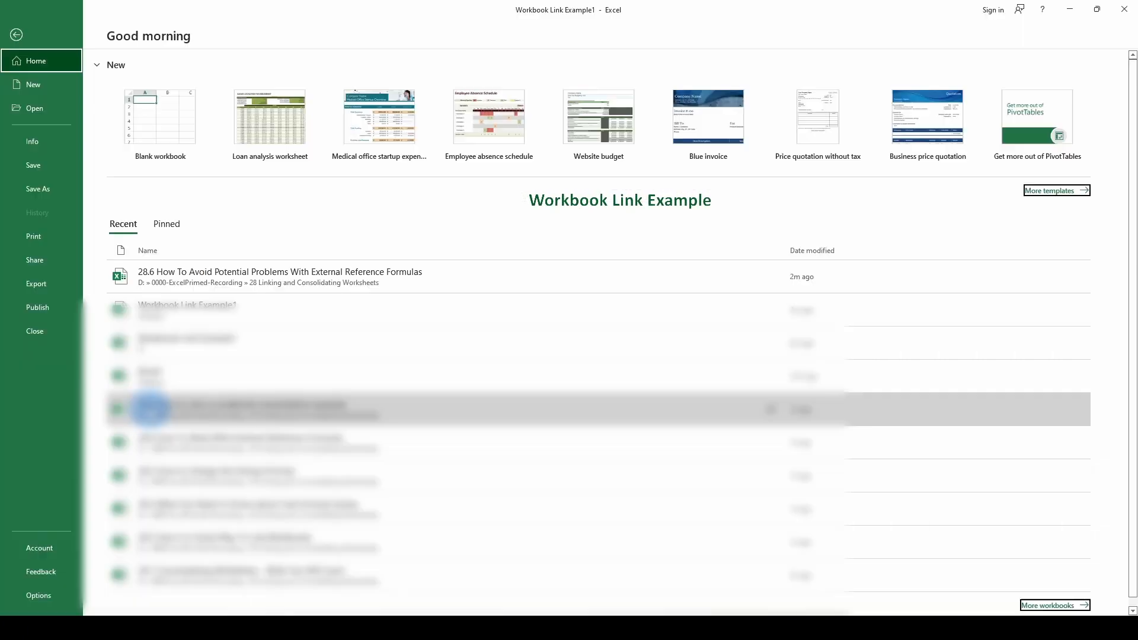
# Reopen the 28.6 How To Avoid Potential Problems With External Reference Formulas workbook and inspect the link formulas in C10, C11, C14 and C17
pyautogui.click(163, 275)
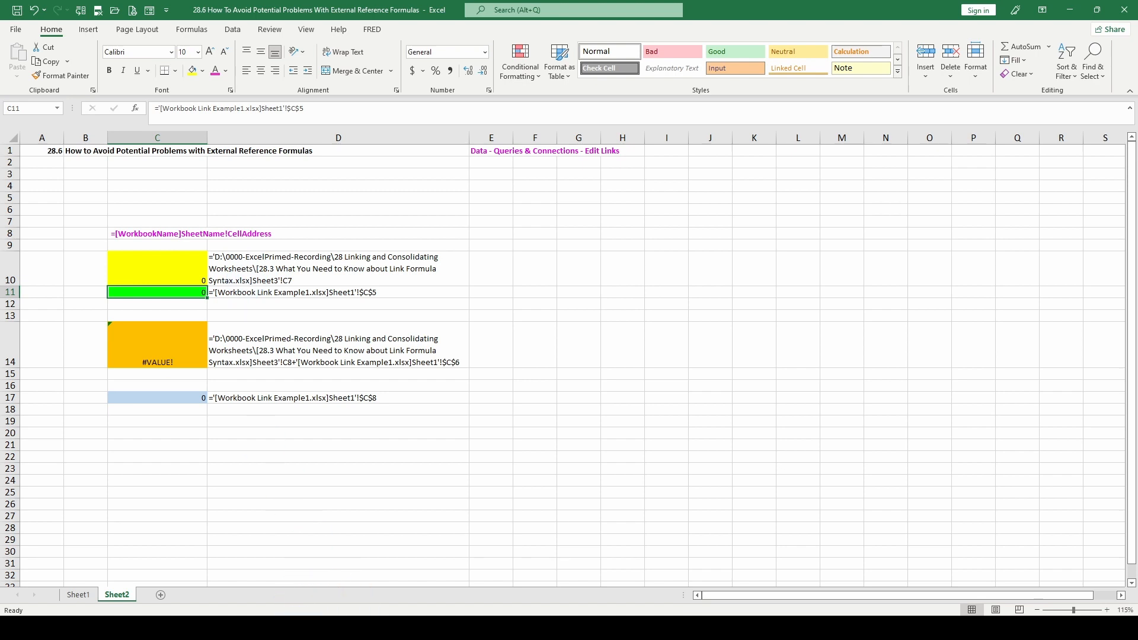
pyautogui.click(459, 623)
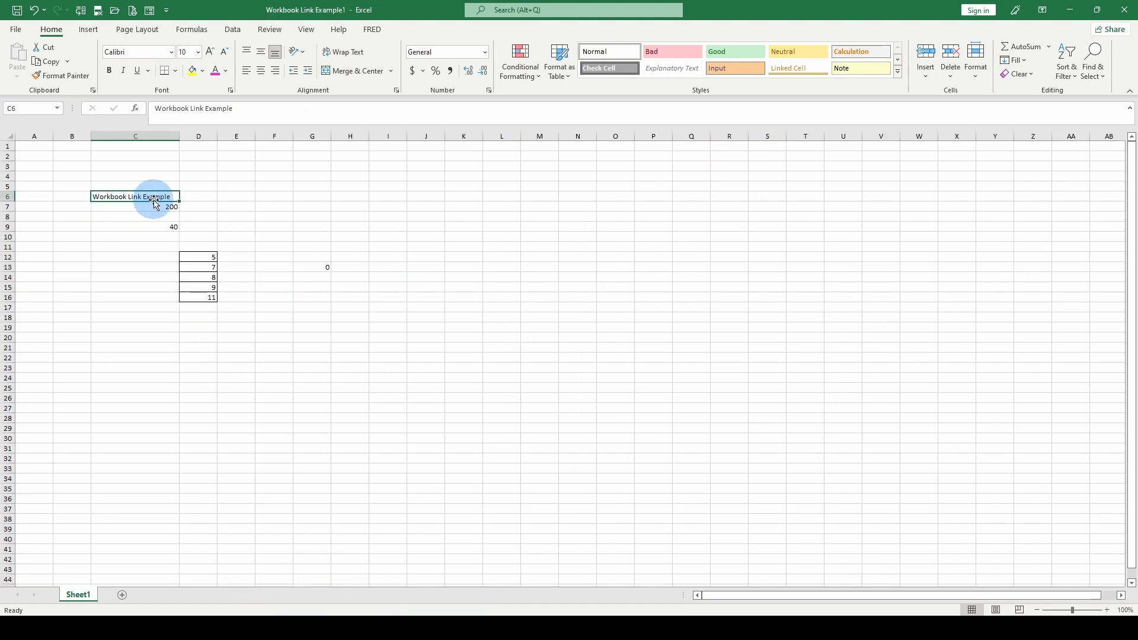
pyautogui.moveTo(482, 627)
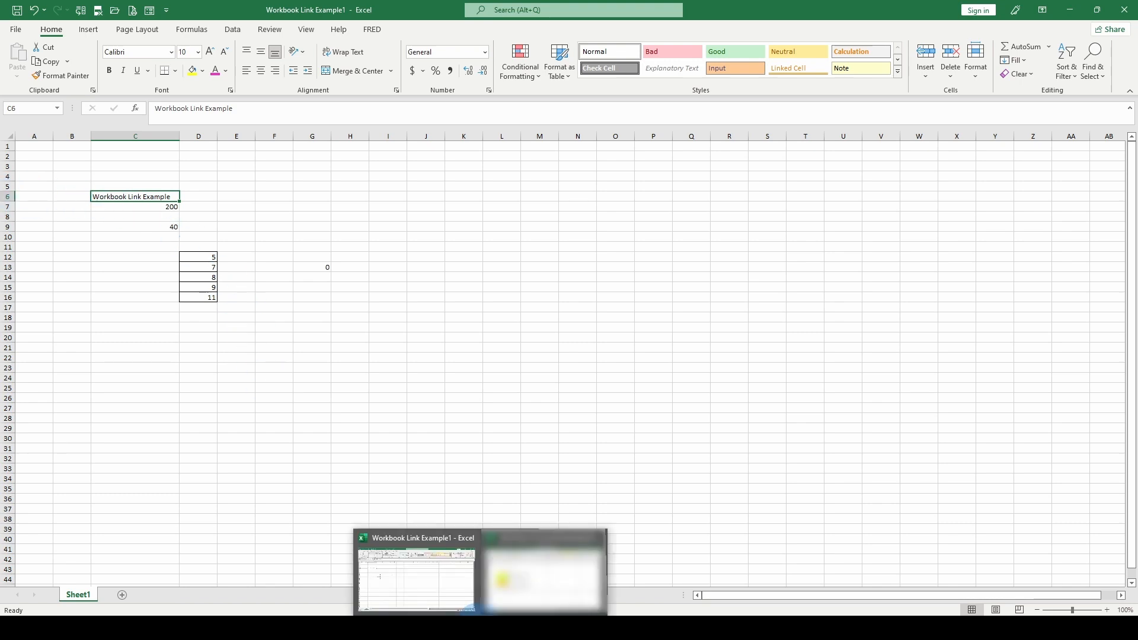
pyautogui.click(527, 576)
pyautogui.click(180, 284)
pyautogui.click(180, 292)
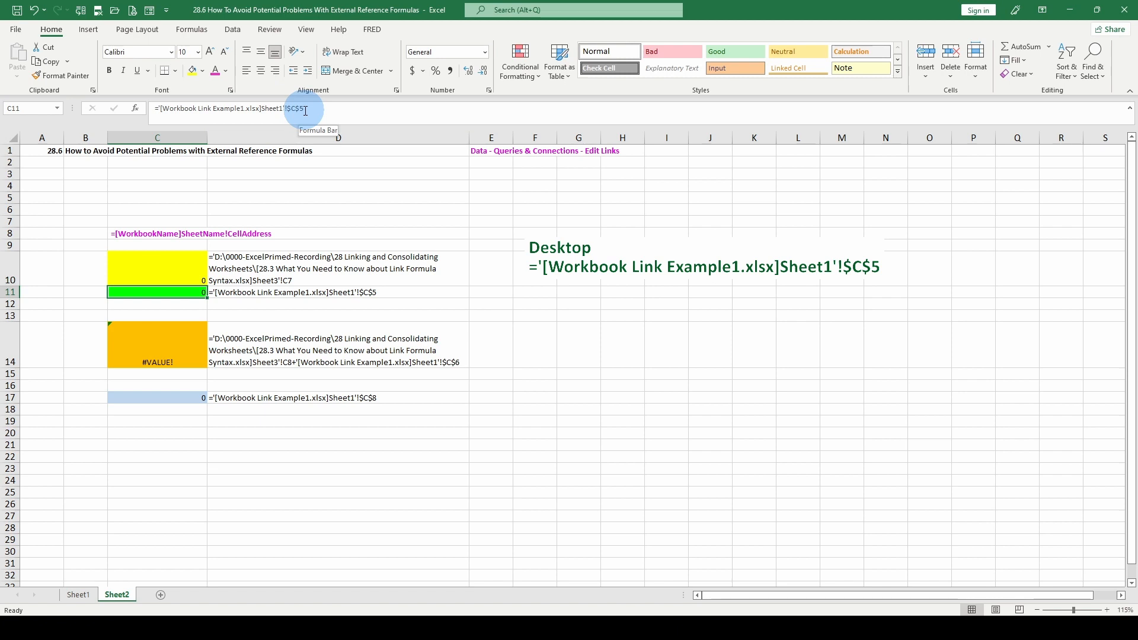
pyautogui.click(181, 349)
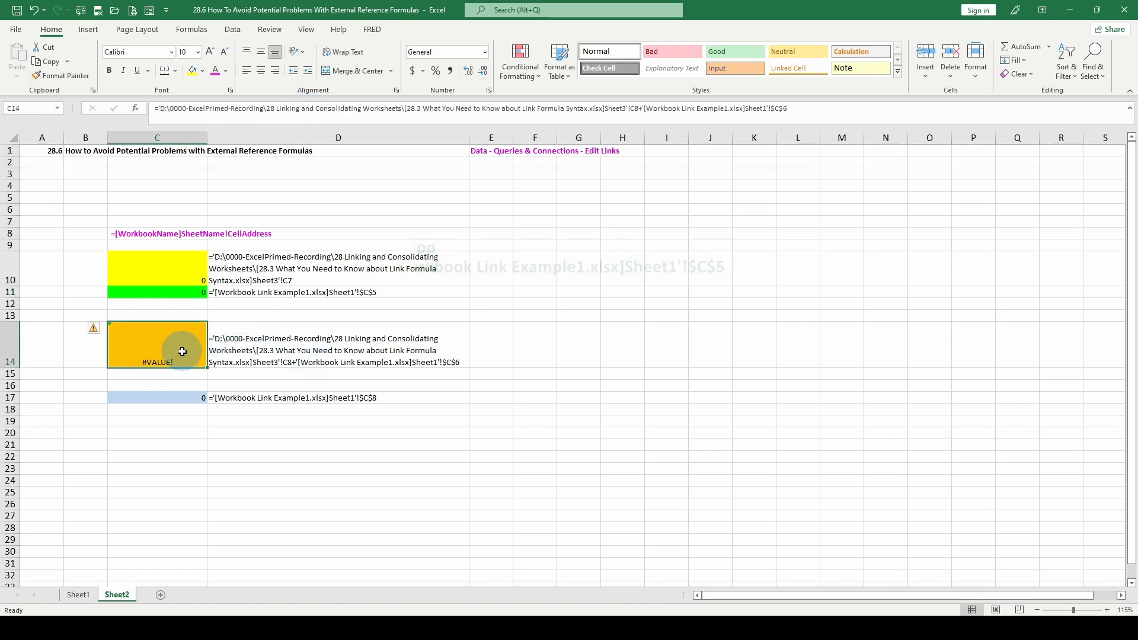
pyautogui.click(189, 397)
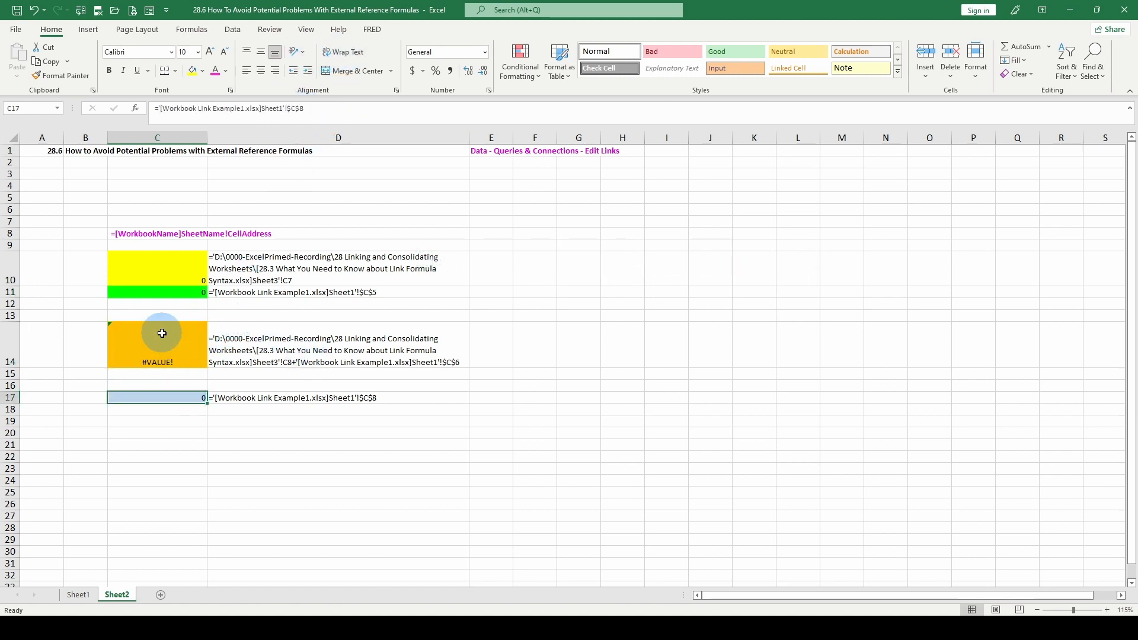
pyautogui.click(152, 347)
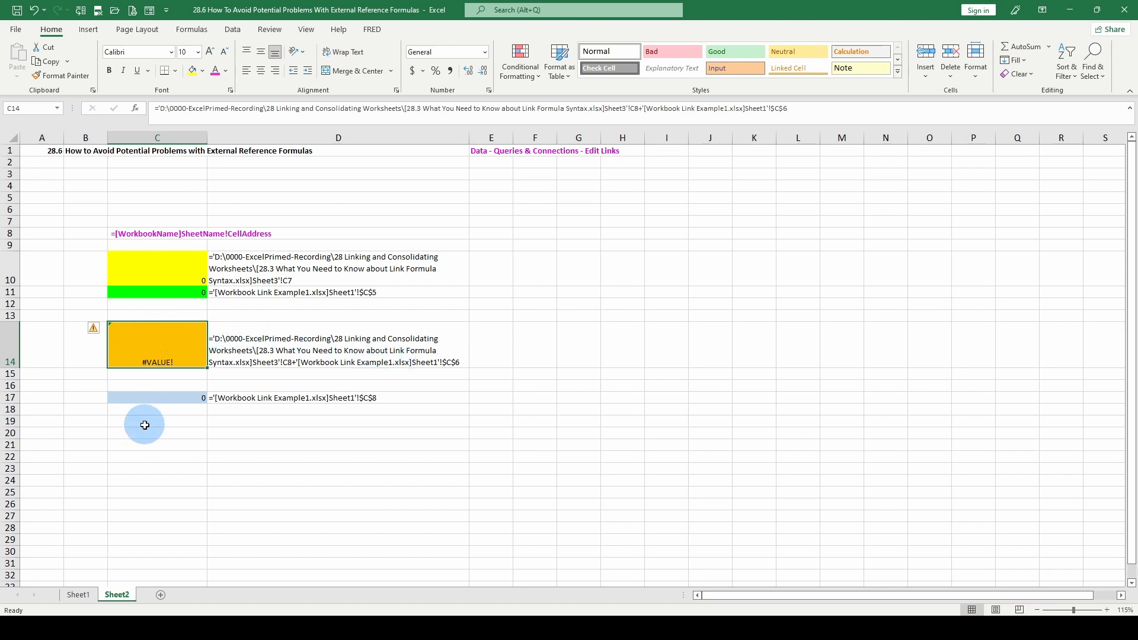
pyautogui.click(170, 290)
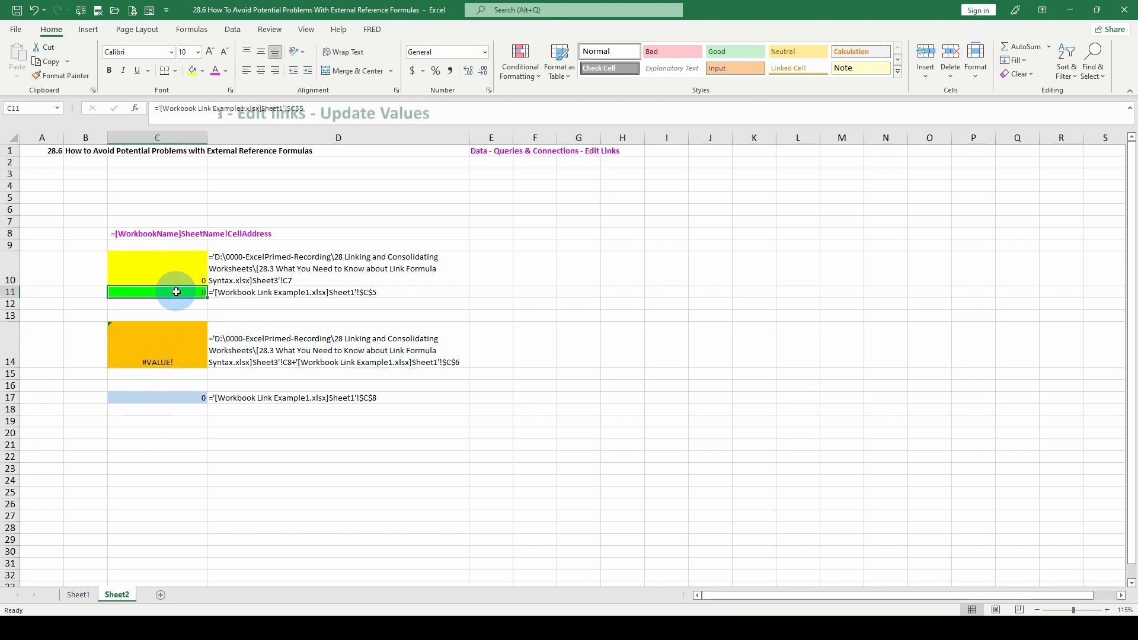
# Update the values of the Workbook Link Example1.xlsx link through Edit Links and close the dialog
pyautogui.click(233, 30)
pyautogui.click(259, 76)
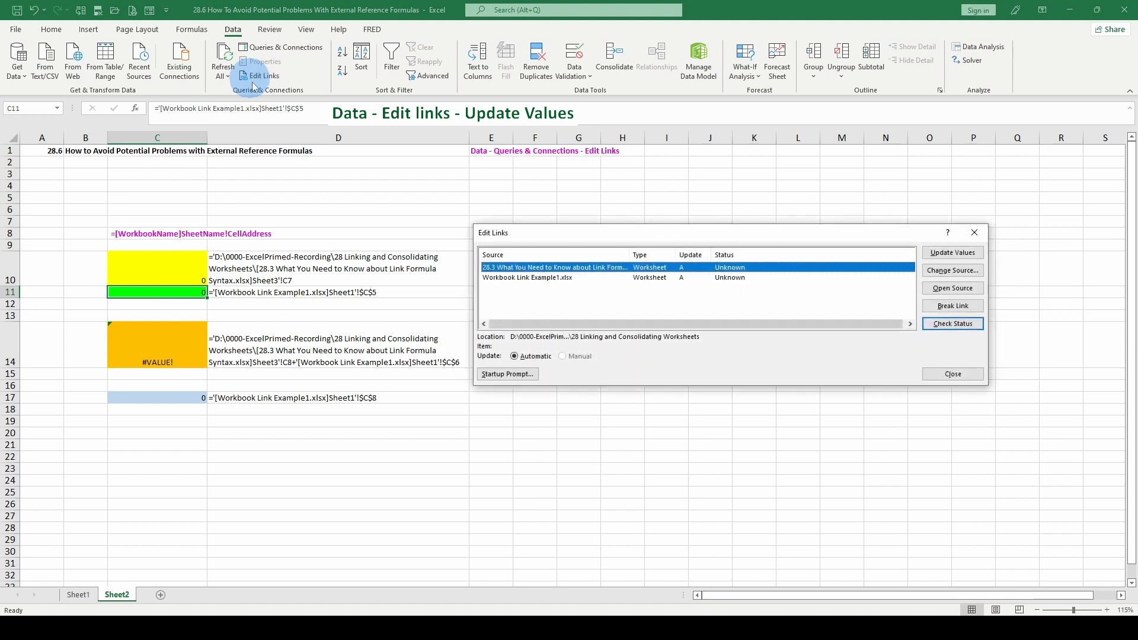
pyautogui.click(563, 277)
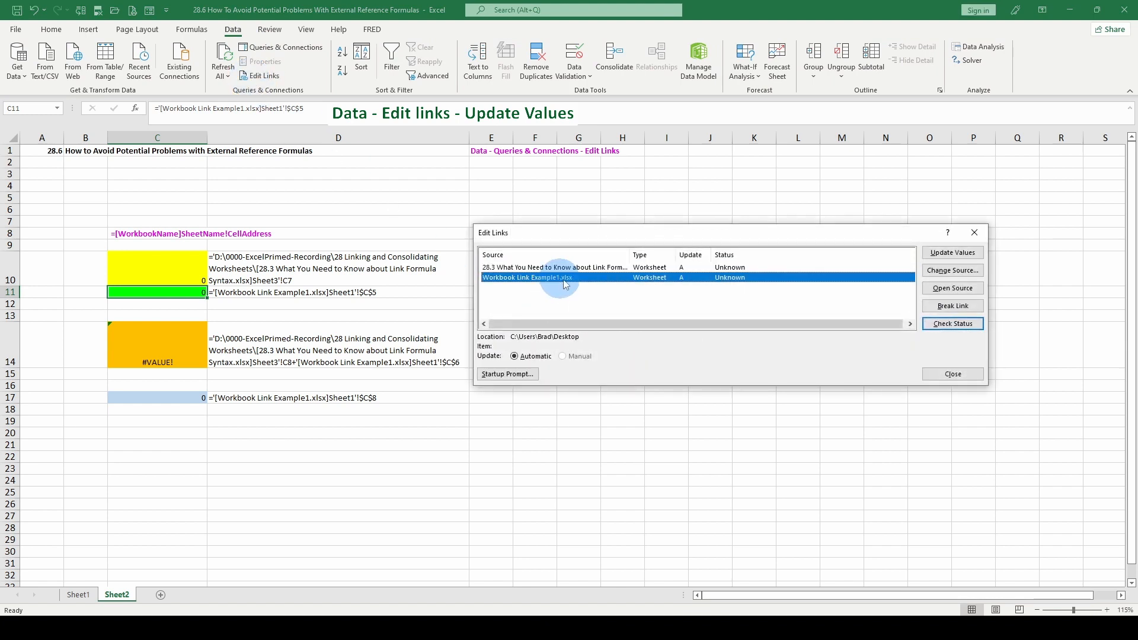
pyautogui.click(970, 255)
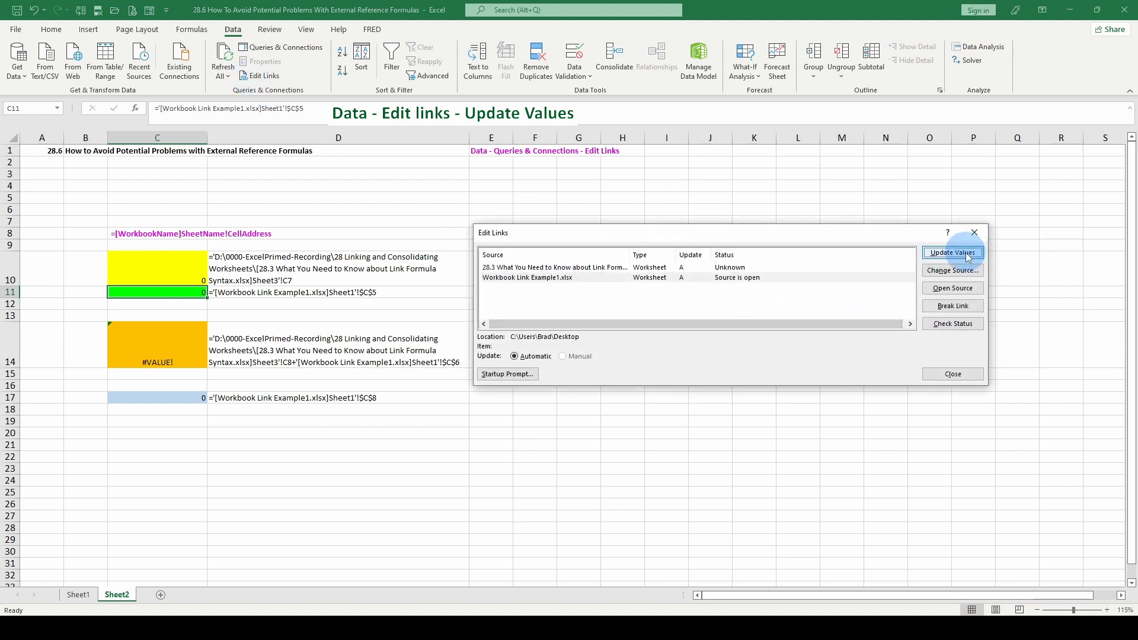
pyautogui.click(950, 374)
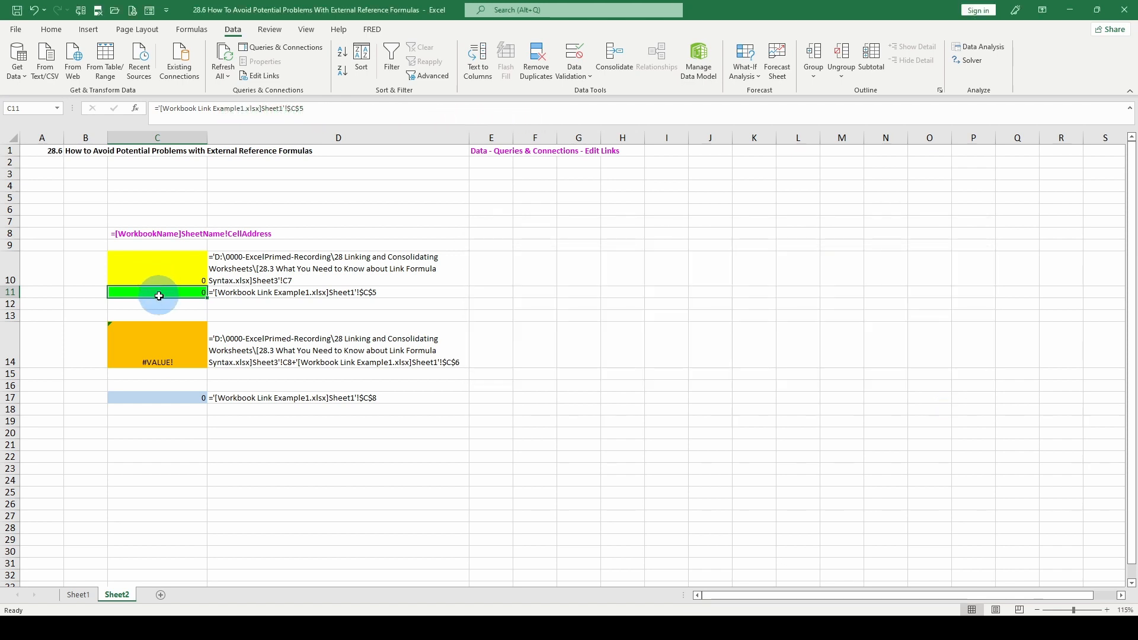
# Update the values of the 28.3 What You Need to Know about Link Formula Syntax link in Edit Links
pyautogui.click(170, 280)
pyautogui.click(172, 293)
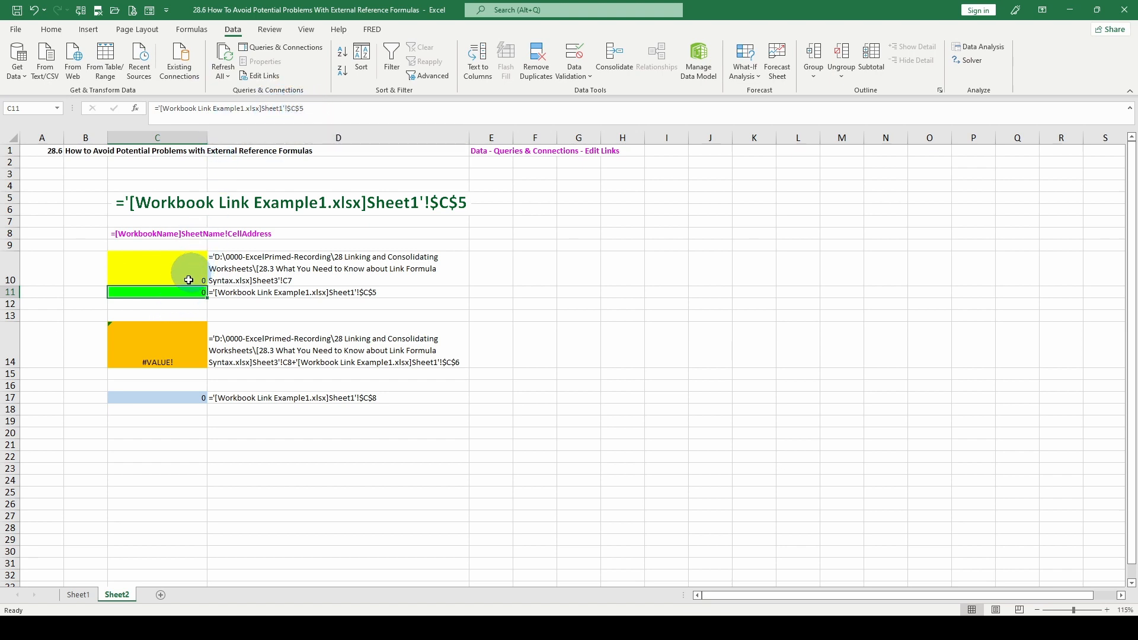
pyautogui.click(172, 356)
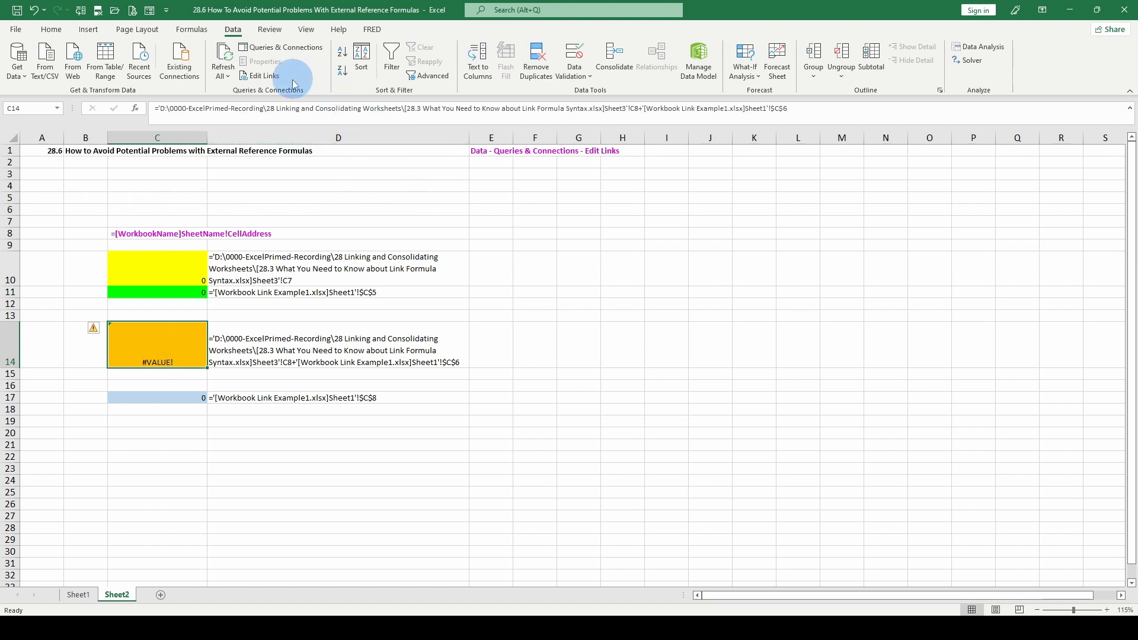
pyautogui.click(267, 76)
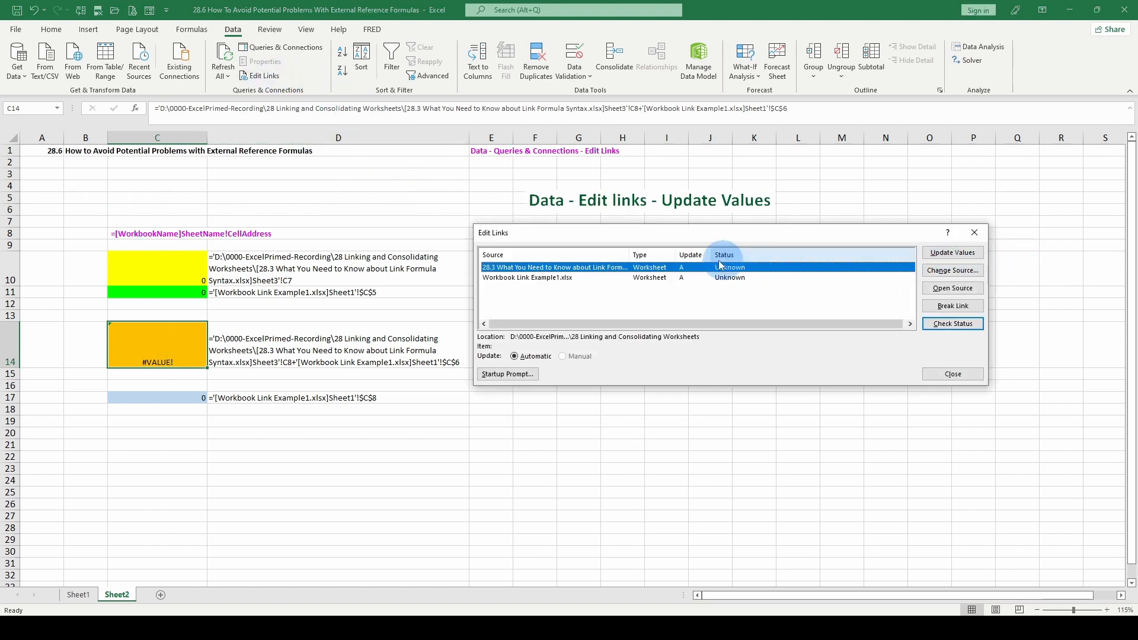
pyautogui.click(545, 271)
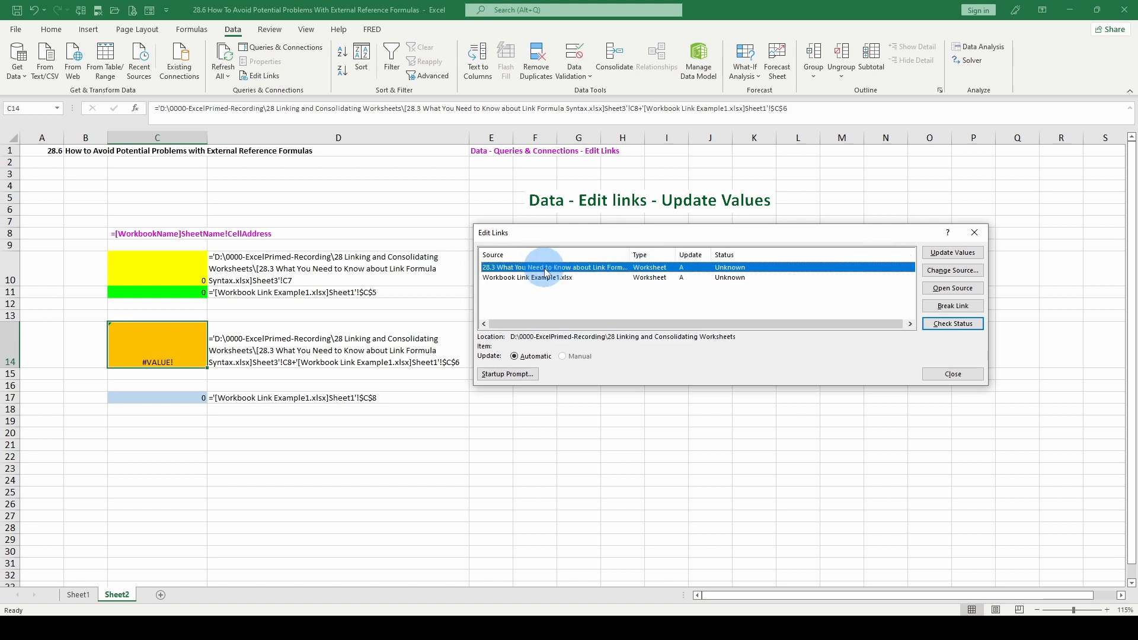
pyautogui.click(928, 256)
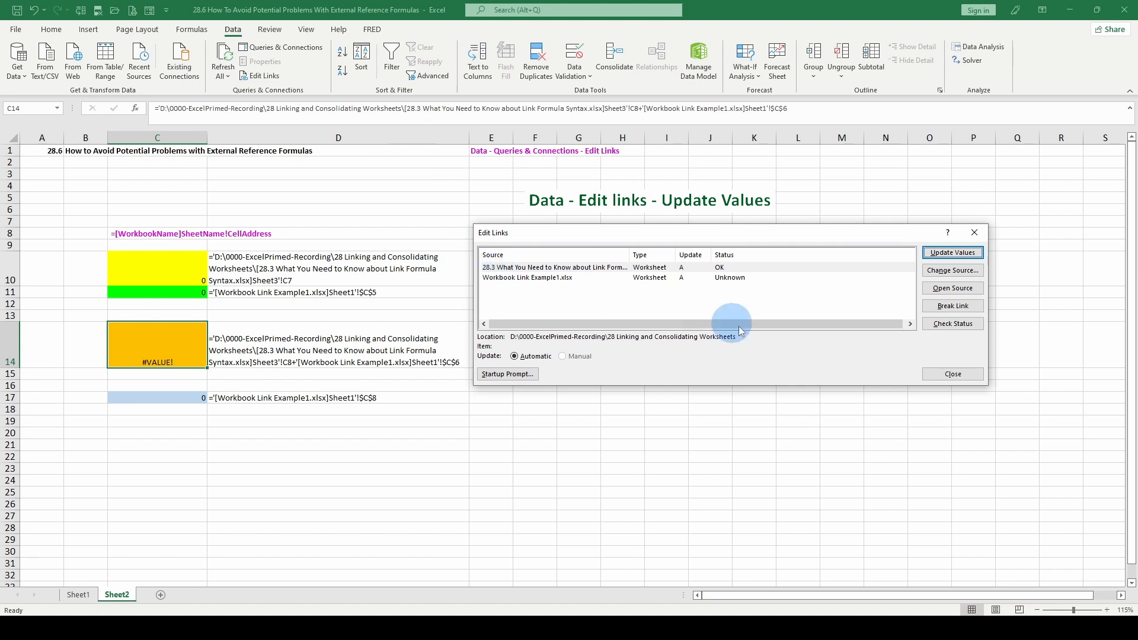
# Update the values of the Workbook Link Example1.xlsx link again and close Edit Links
pyautogui.click(534, 277)
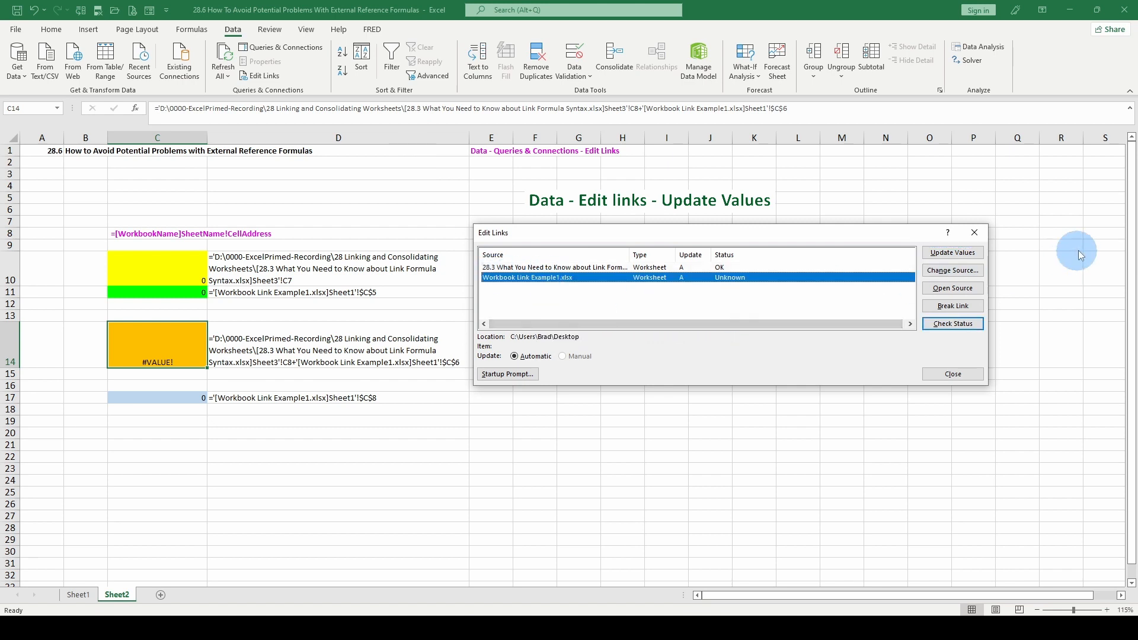
pyautogui.click(971, 257)
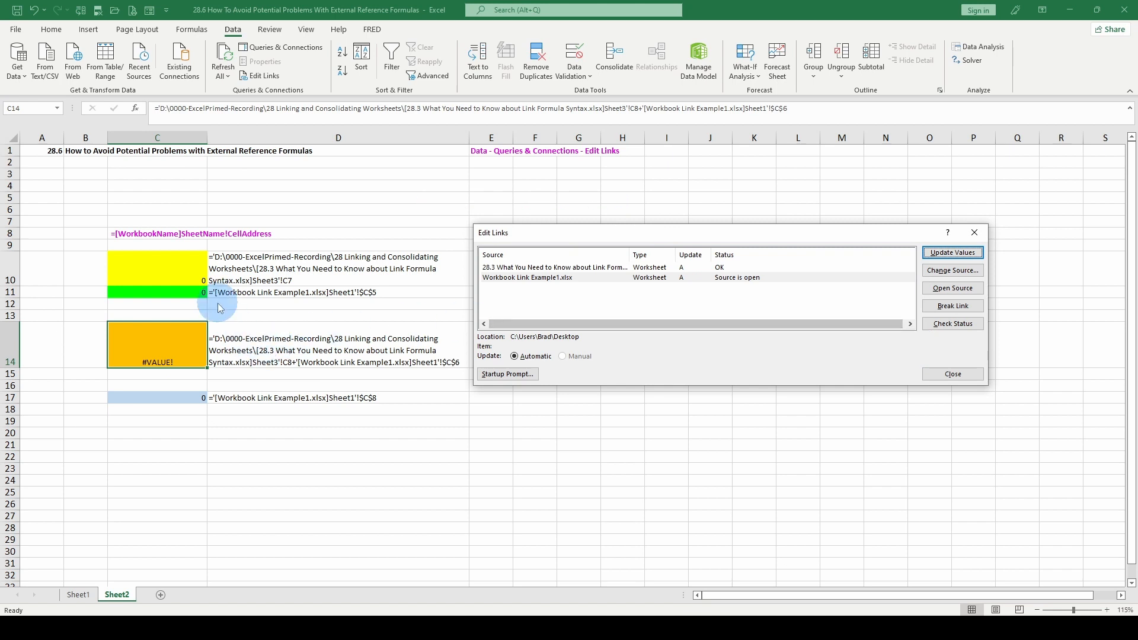
pyautogui.press('Escape')
pyautogui.click(172, 296)
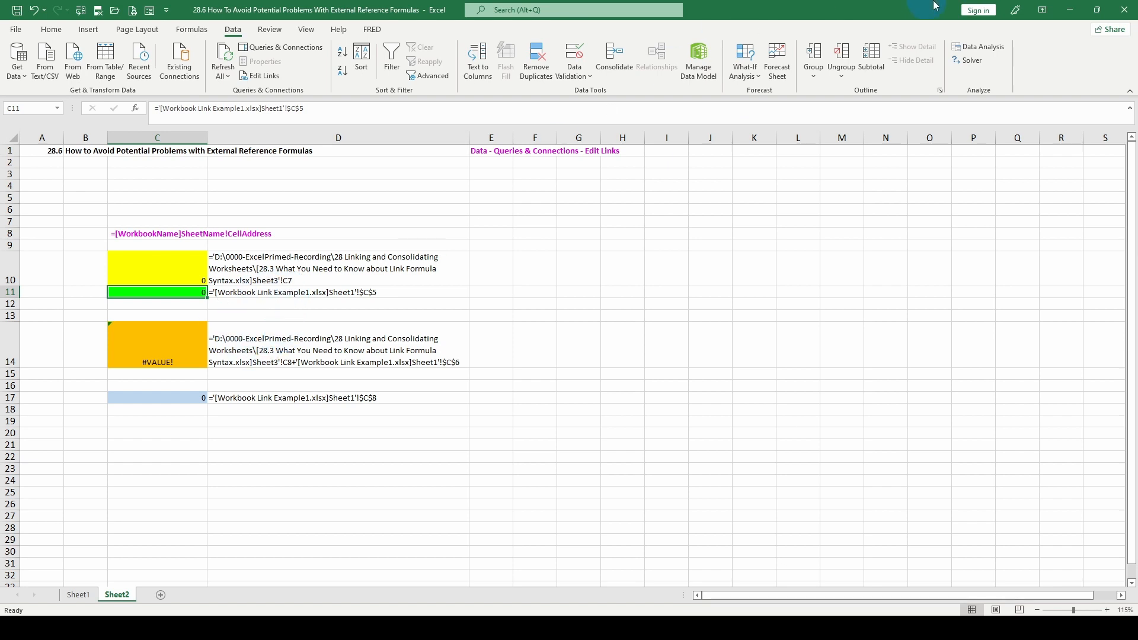
# Close the 28.6 workbook without saving changes
pyautogui.click(1125, 11)
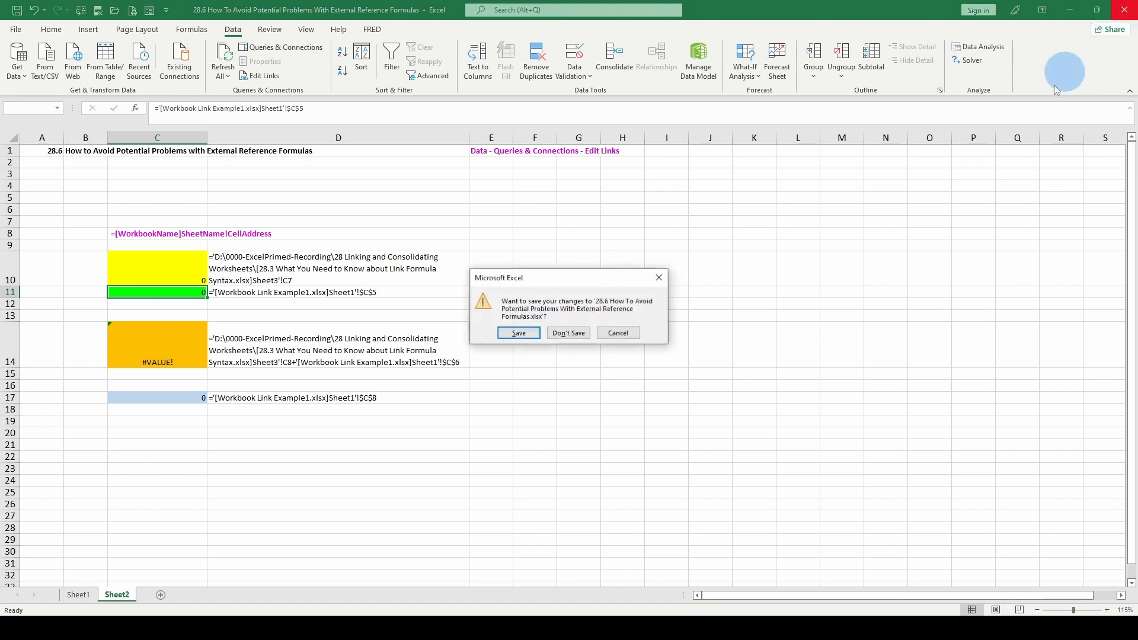
pyautogui.click(559, 334)
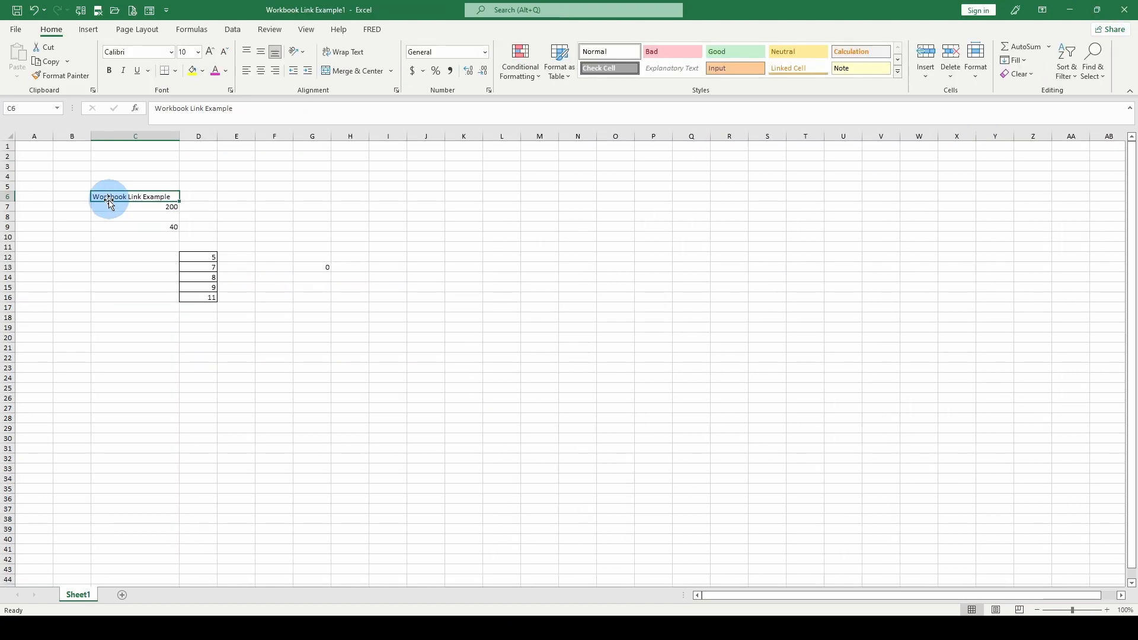
# Delete row 5 in the Workbook Link Example1 sheet
pyautogui.click(5, 185)
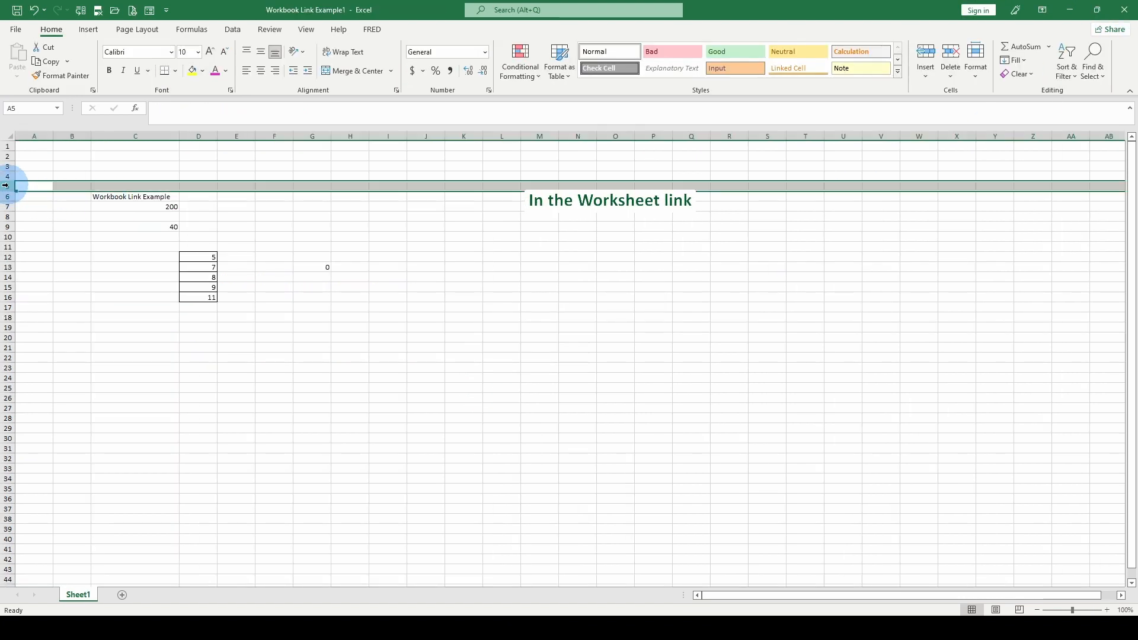
pyautogui.rightClick(5, 185)
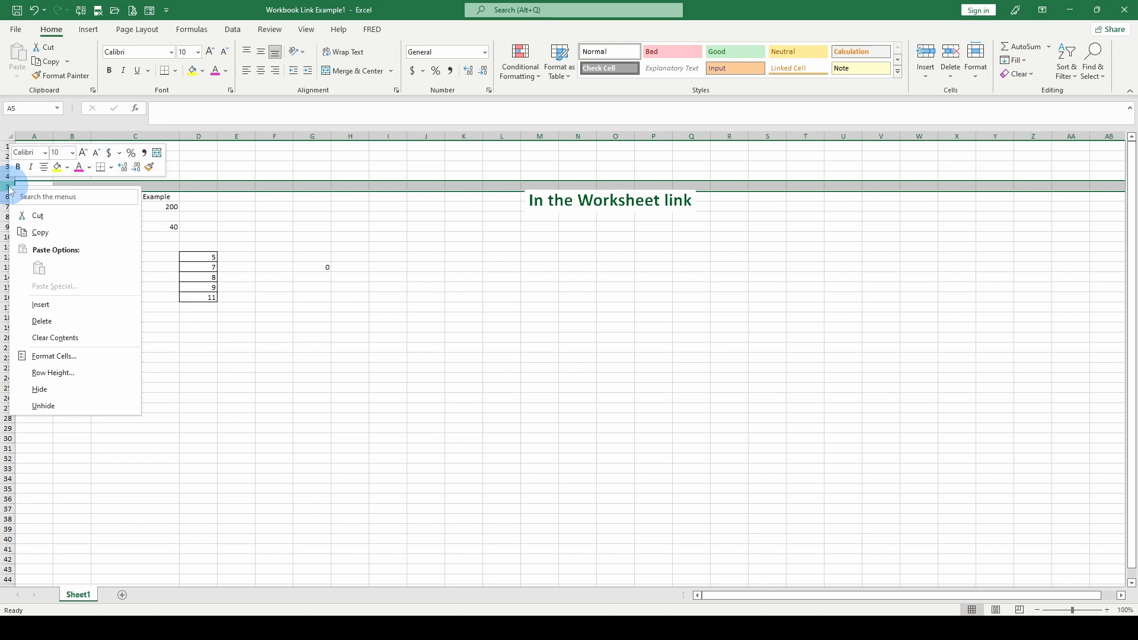
pyautogui.click(55, 321)
# Reopen the 28.6 workbook from recent files and inspect the linked results in C11, C14 and C17
pyautogui.click(139, 185)
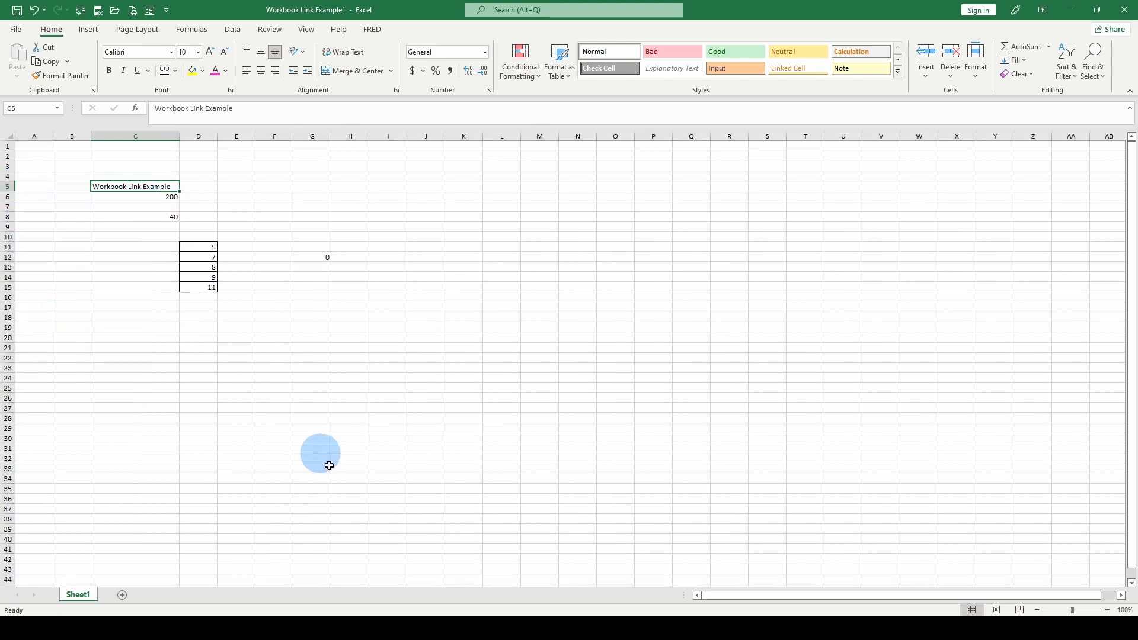
pyautogui.click(12, 31)
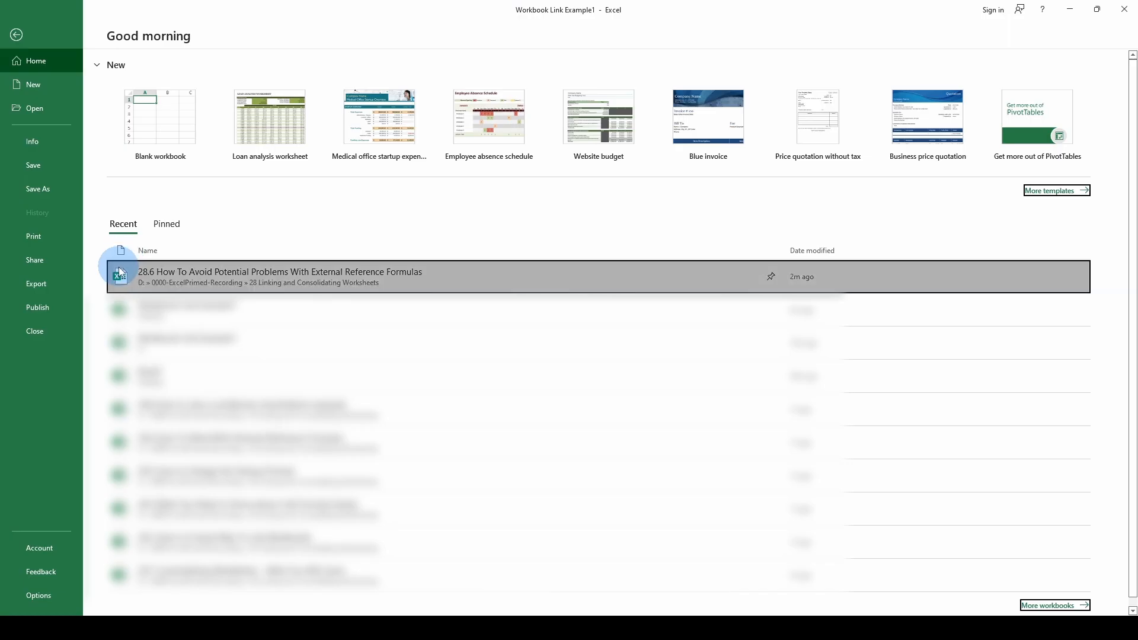
pyautogui.click(119, 267)
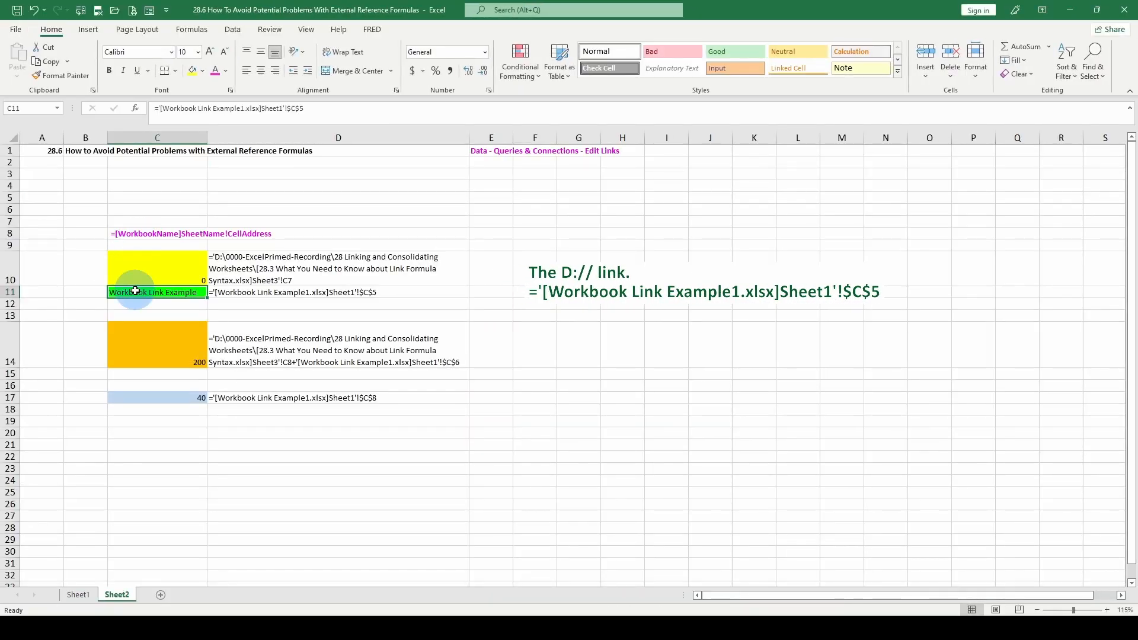
pyautogui.click(157, 356)
pyautogui.click(153, 394)
pyautogui.click(163, 344)
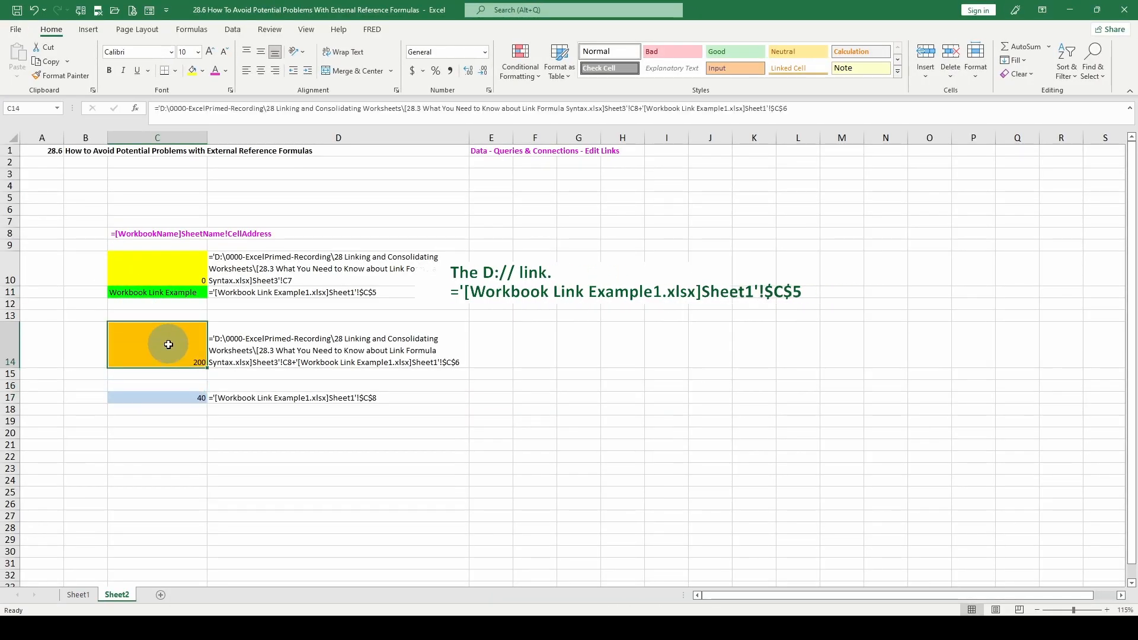
pyautogui.click(169, 293)
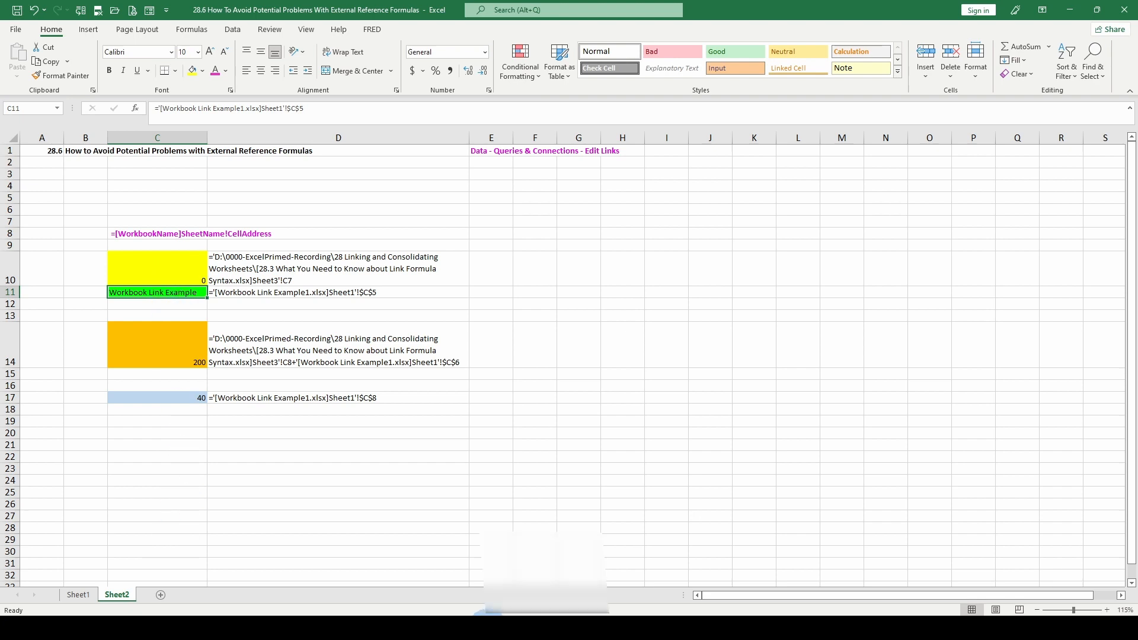
# Switch to the Workbook Link Example1 workbook and insert a new row above row 5
pyautogui.moveTo(492, 616)
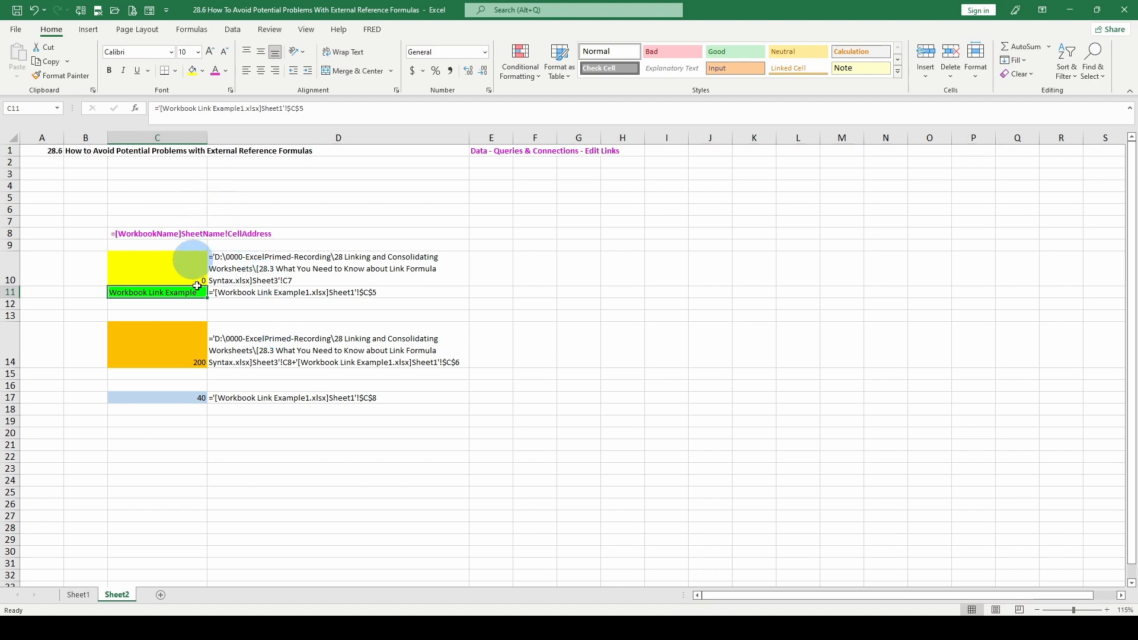
pyautogui.click(467, 626)
pyautogui.click(421, 554)
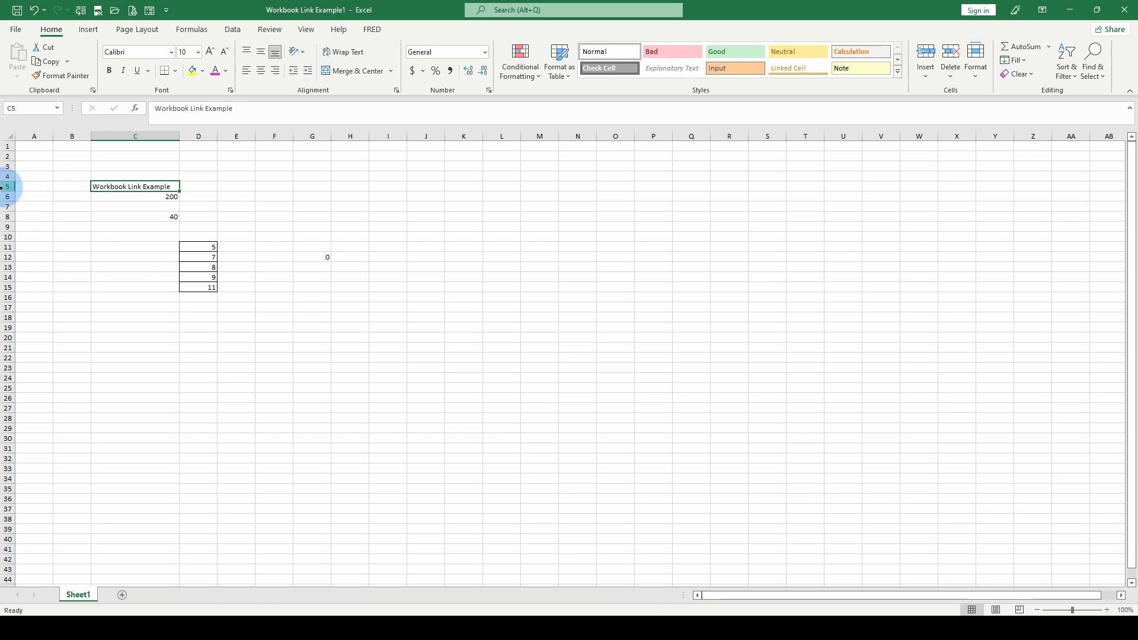
pyautogui.click(8, 187)
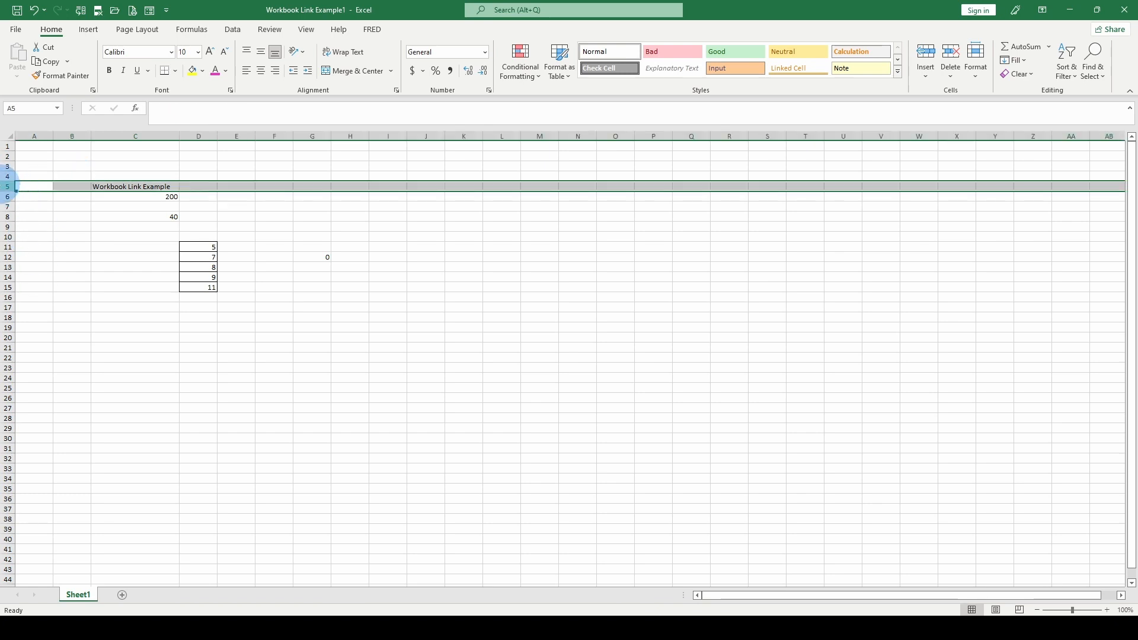
pyautogui.rightClick(4, 188)
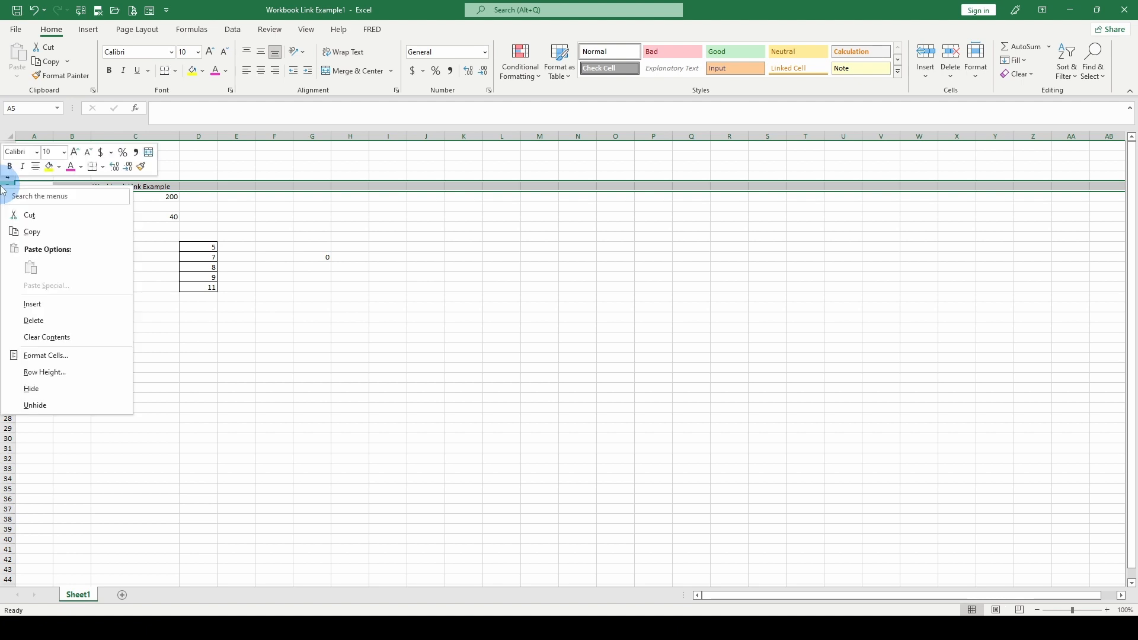
pyautogui.click(33, 304)
# Return to the 28.6 workbook and inspect the external reference formulas in C11, C14 and C10
pyautogui.moveTo(497, 614)
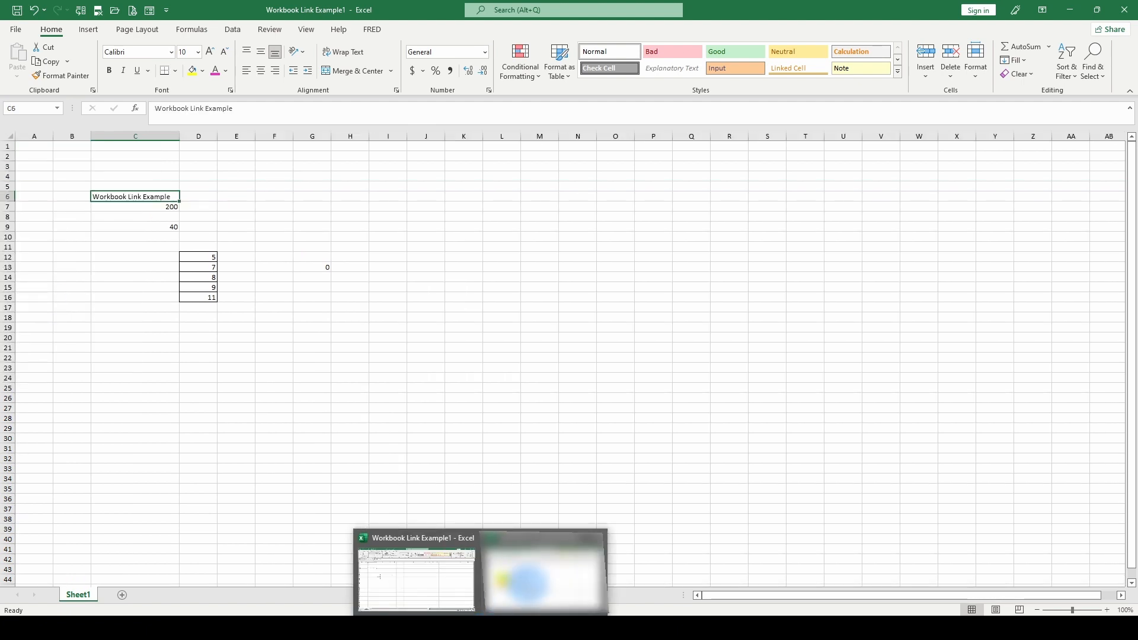
pyautogui.click(525, 584)
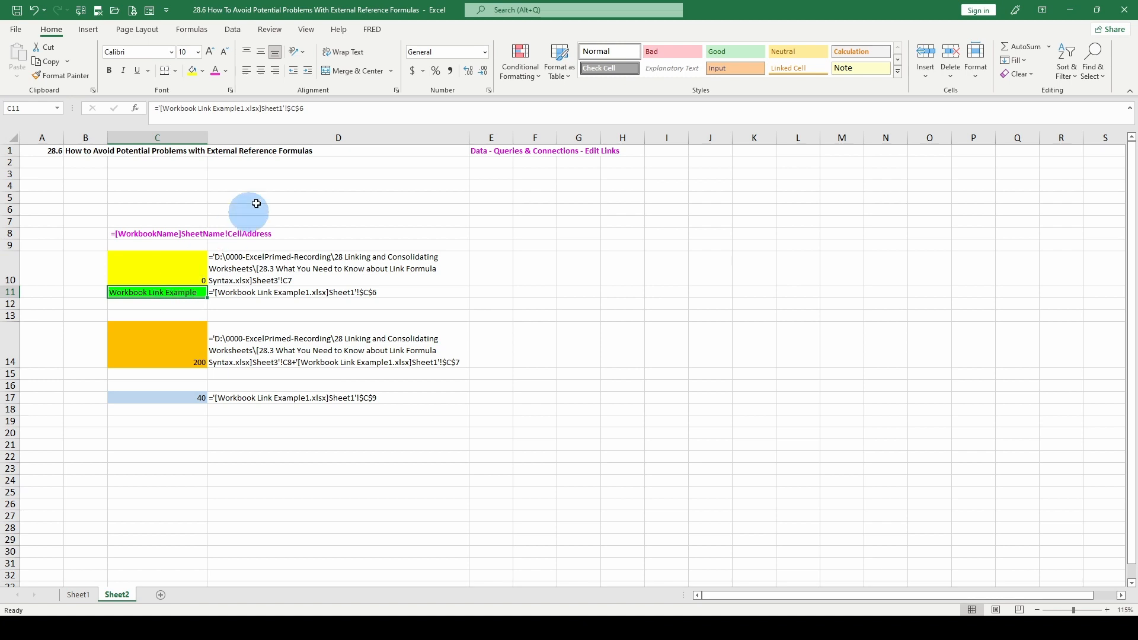
pyautogui.press('Down')
pyautogui.press('Down')
pyautogui.press('Down')
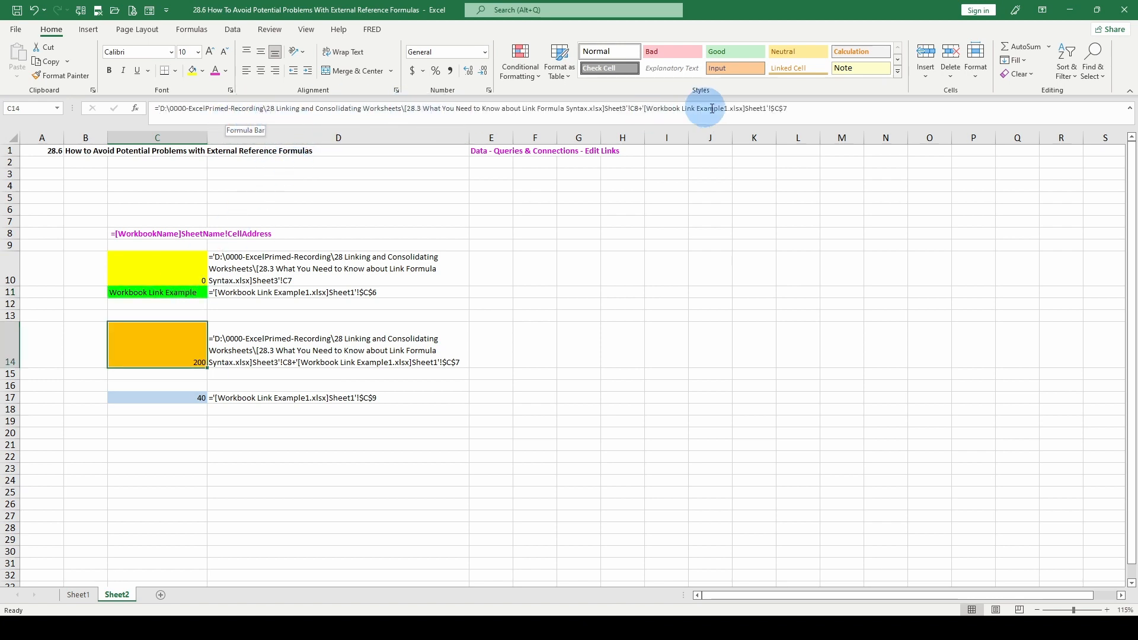
pyautogui.click(173, 253)
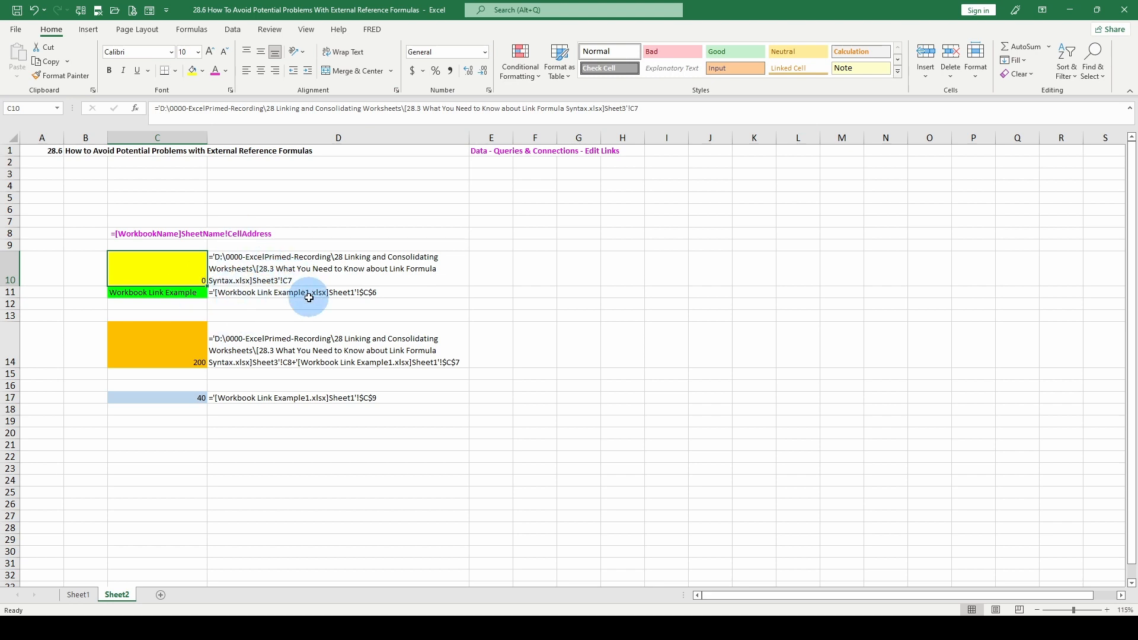
# Start a formula in C20 referencing C14 and convert it to its value with F9
pyautogui.moveTo(474, 628)
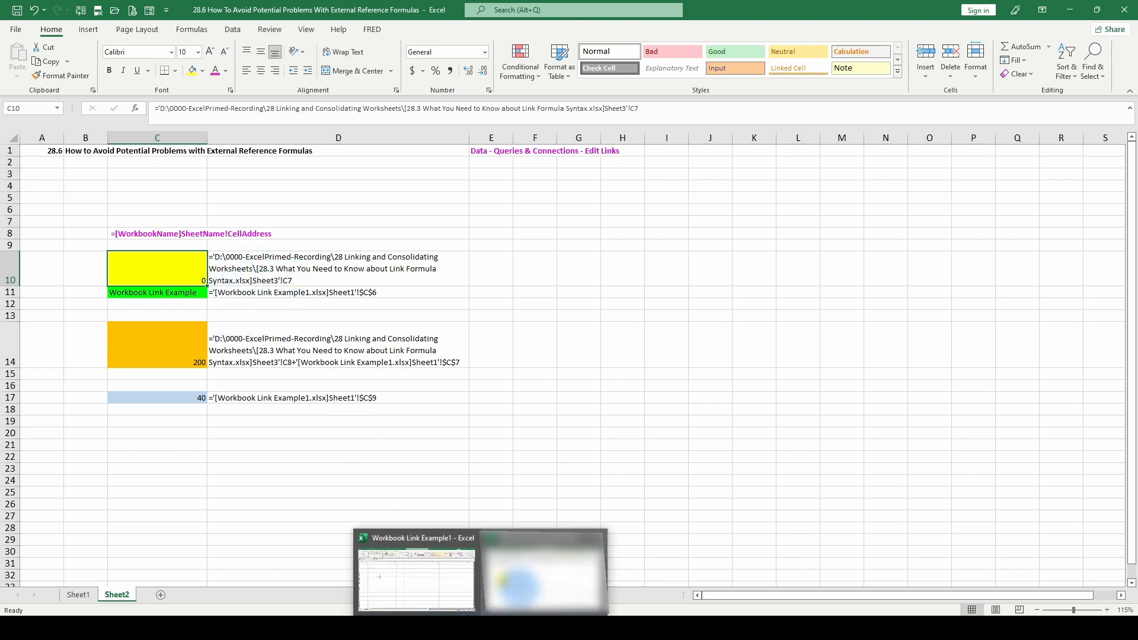
pyautogui.click(519, 586)
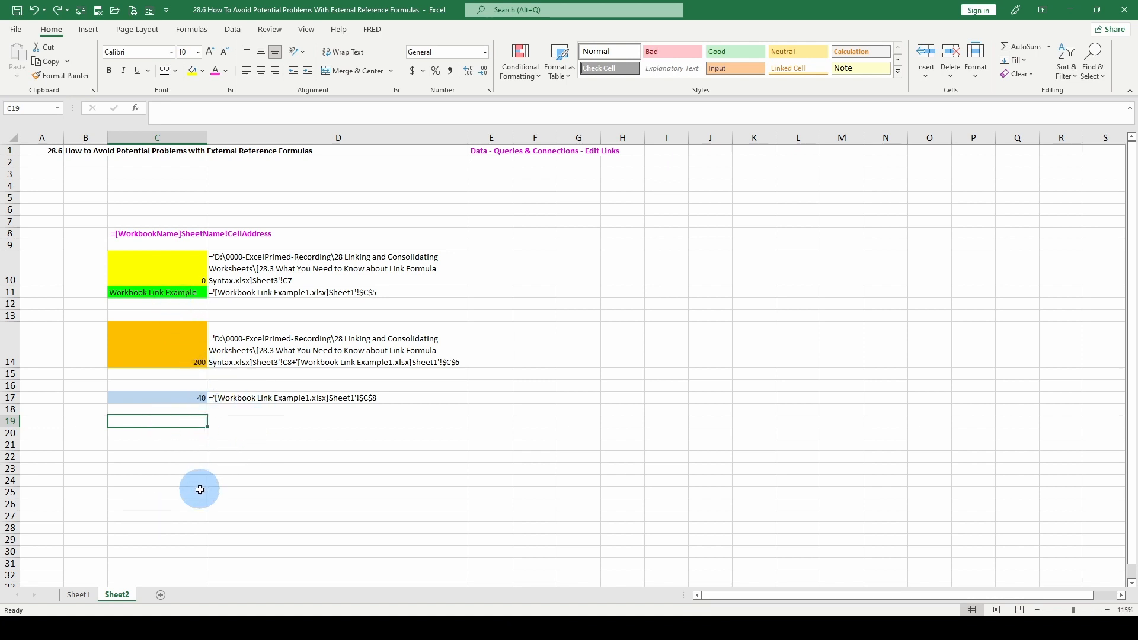
pyautogui.click(163, 435)
pyautogui.write('=')
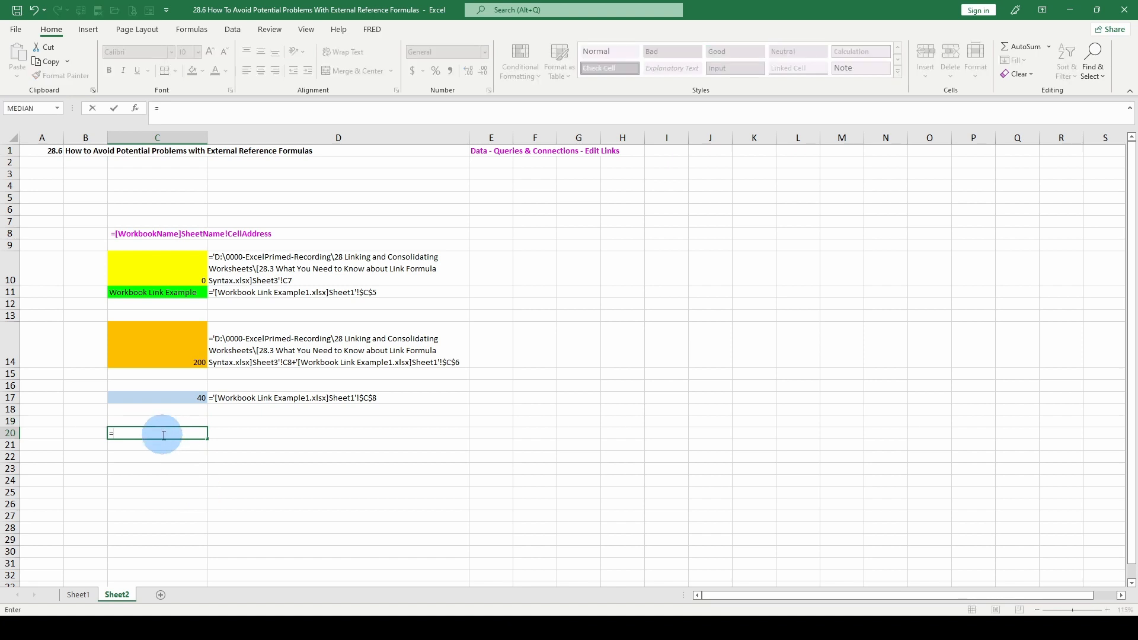
pyautogui.click(177, 354)
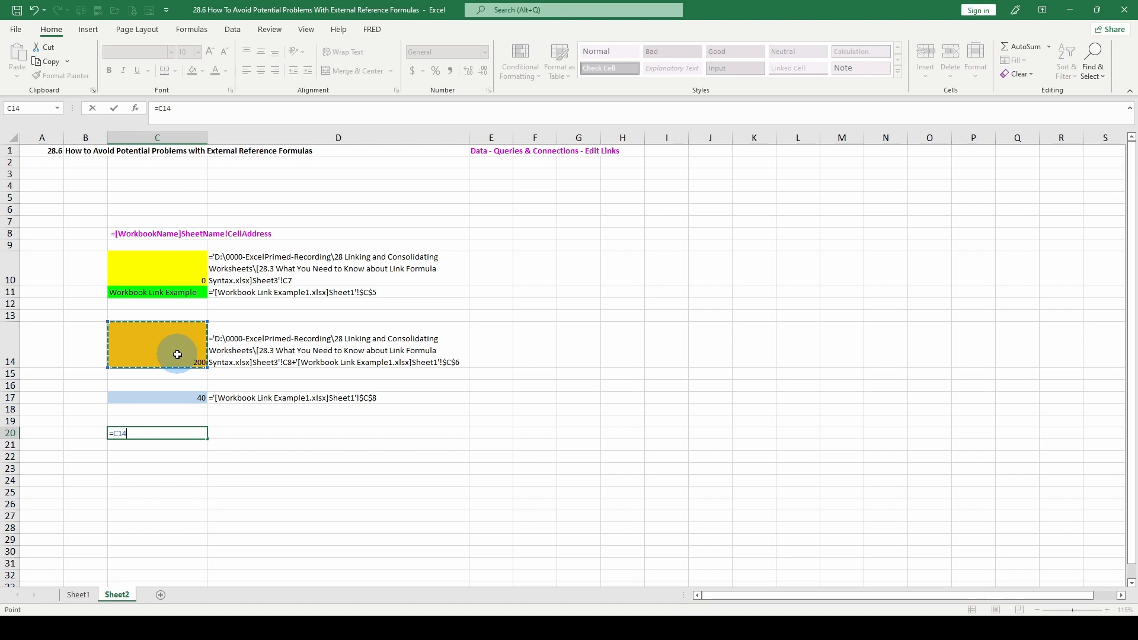
pyautogui.press('F9')
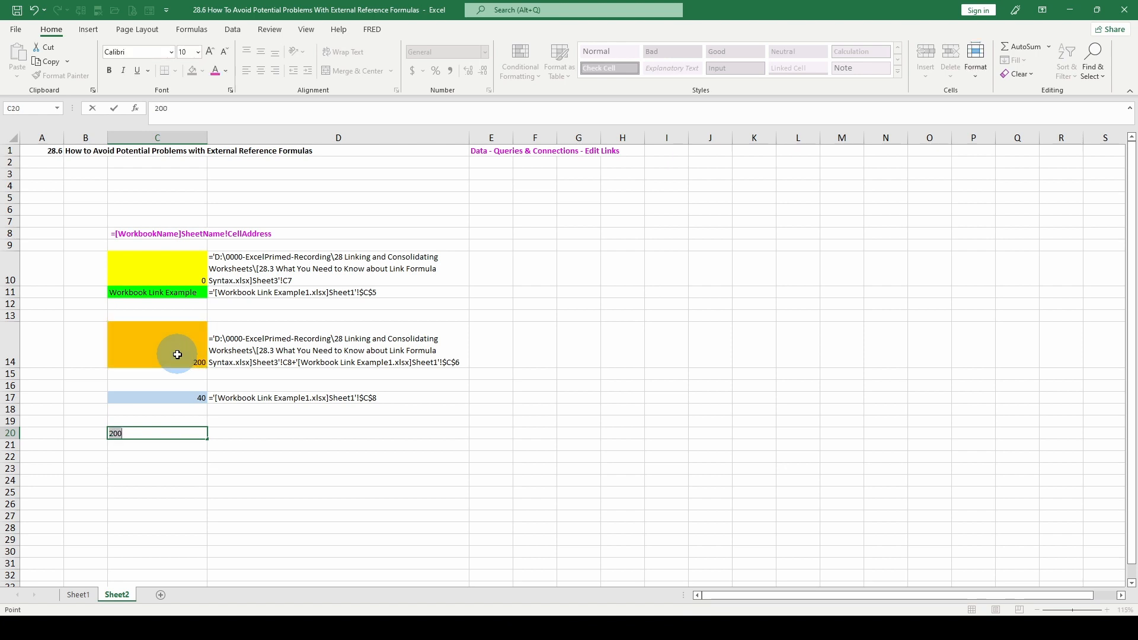
# Enter a formula in C20 adding C14 to cell C8 of Sheet1 in Workbook Link Example1.xlsx
pyautogui.write('=')
pyautogui.click(178, 353)
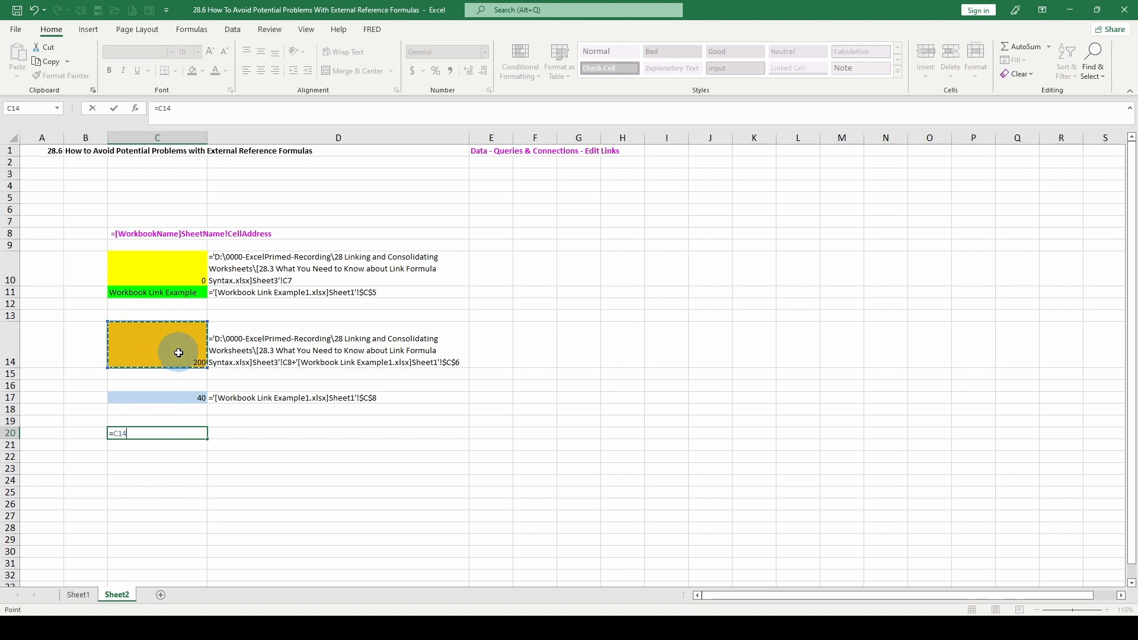
pyautogui.write('+')
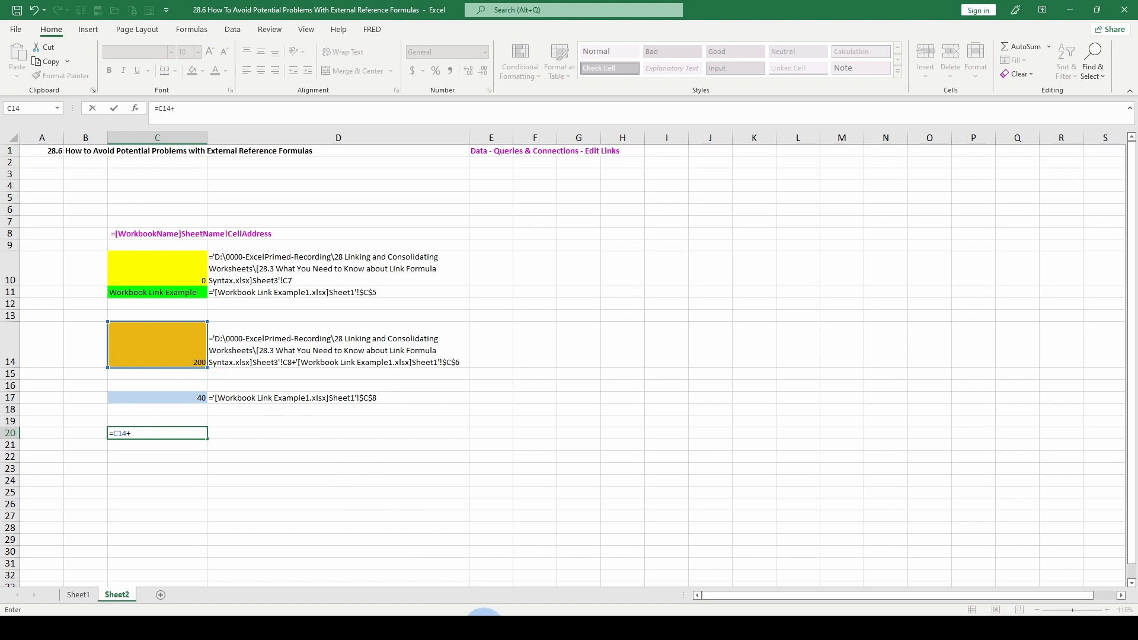
pyautogui.moveTo(480, 615)
pyautogui.click(381, 571)
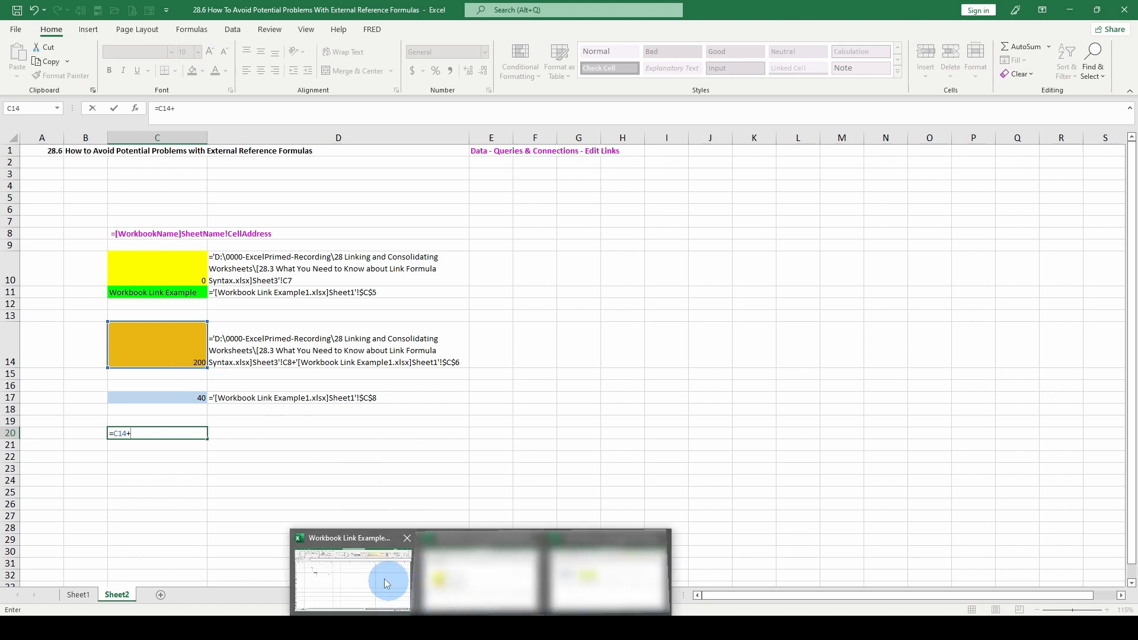
pyautogui.click(152, 219)
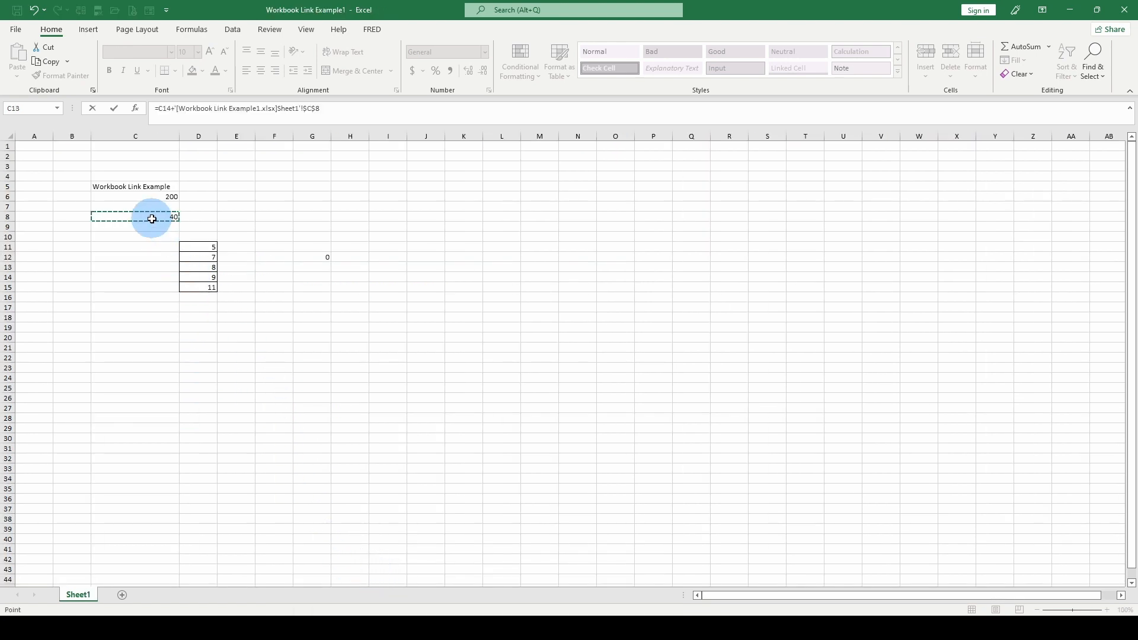
pyautogui.press('Return')
pyautogui.moveTo(490, 594)
pyautogui.click(605, 584)
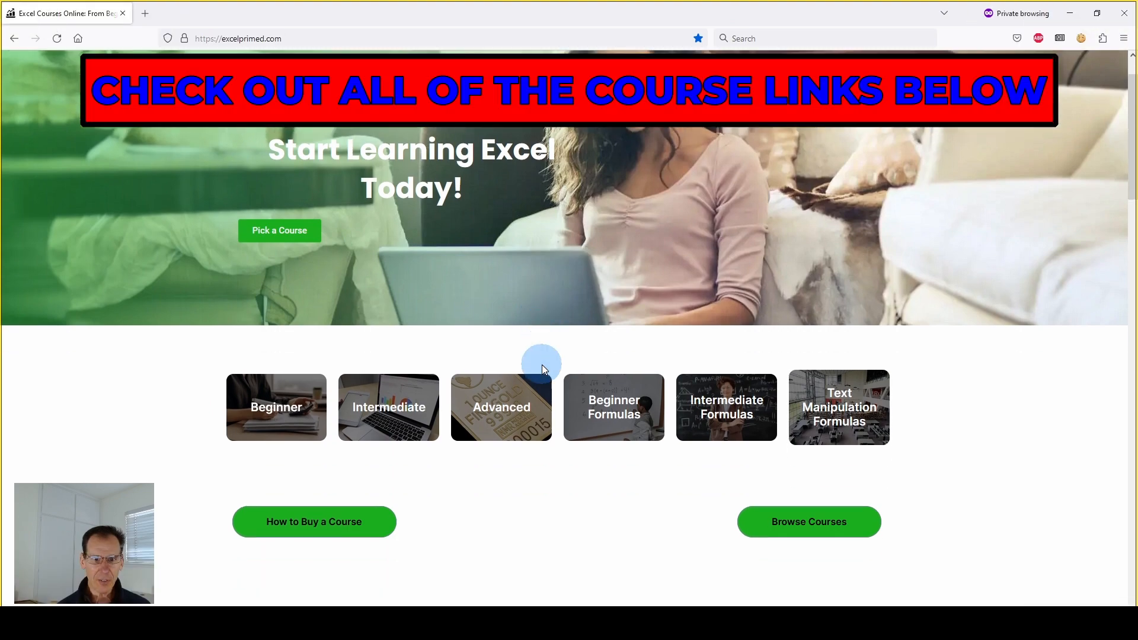
pyautogui.scroll(-8, 542, 365)
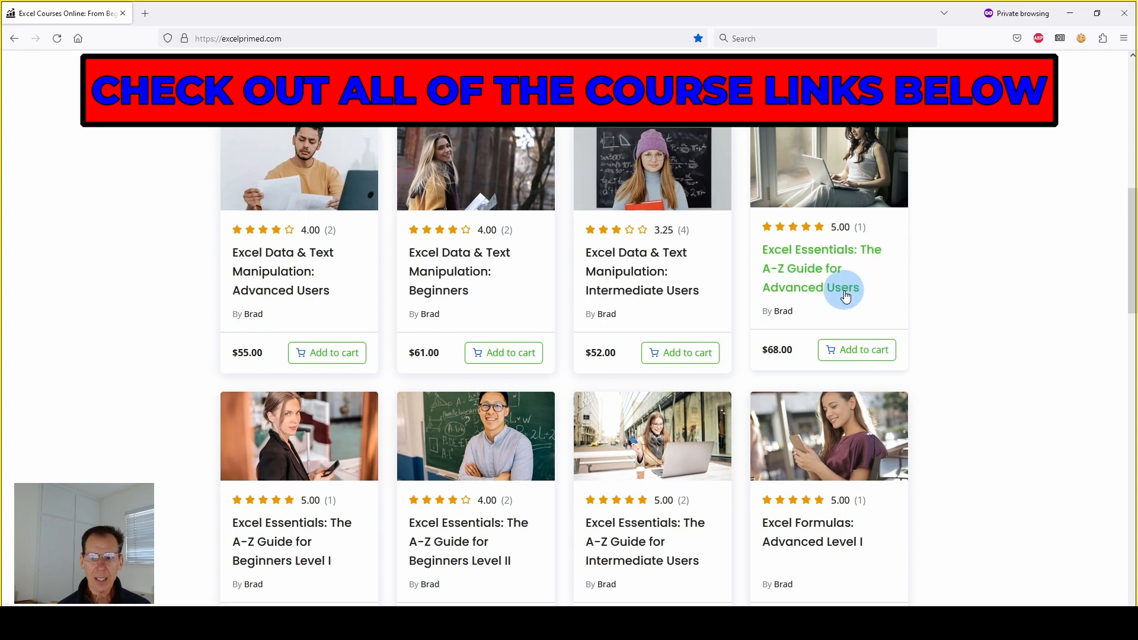
pyautogui.scroll(-2, 852, 279)
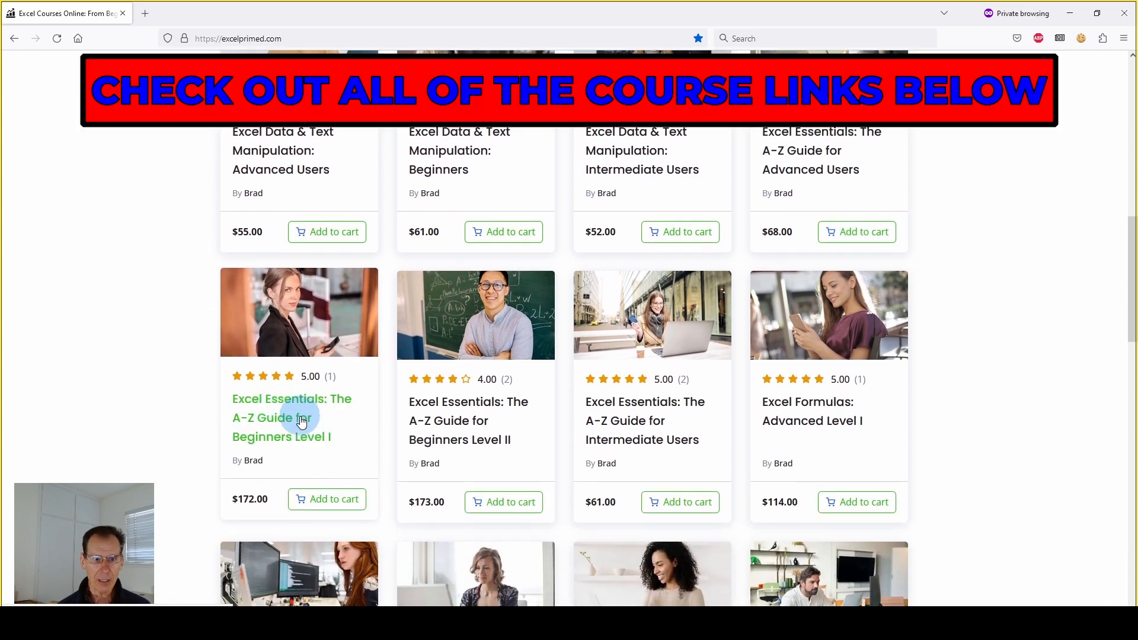
pyautogui.scroll(-1, 884, 347)
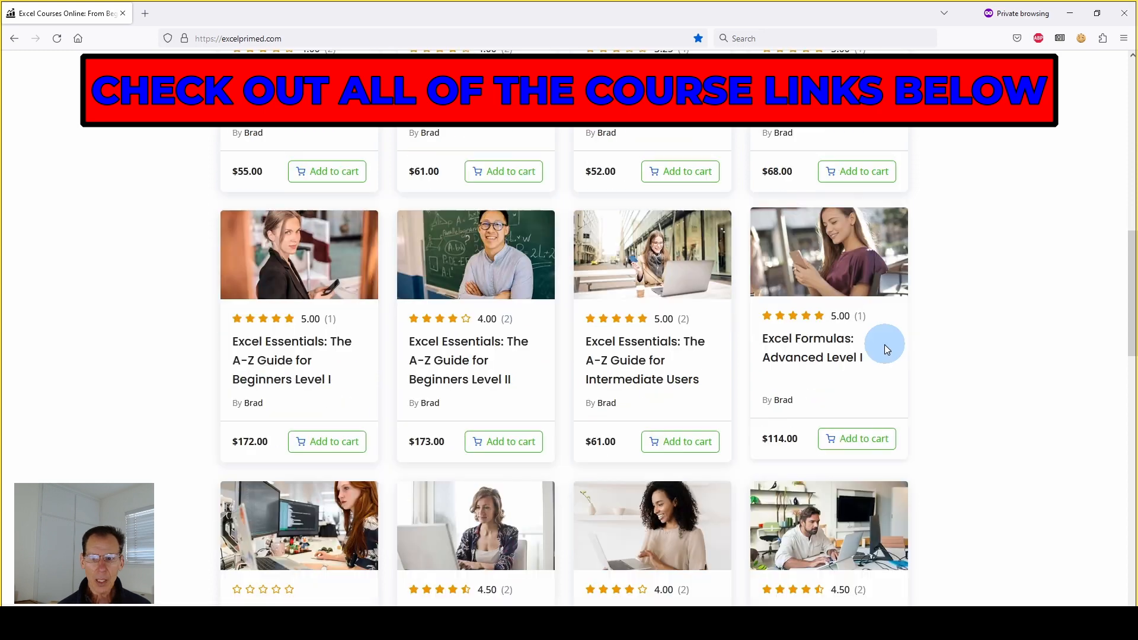
pyautogui.scroll(-1, 884, 344)
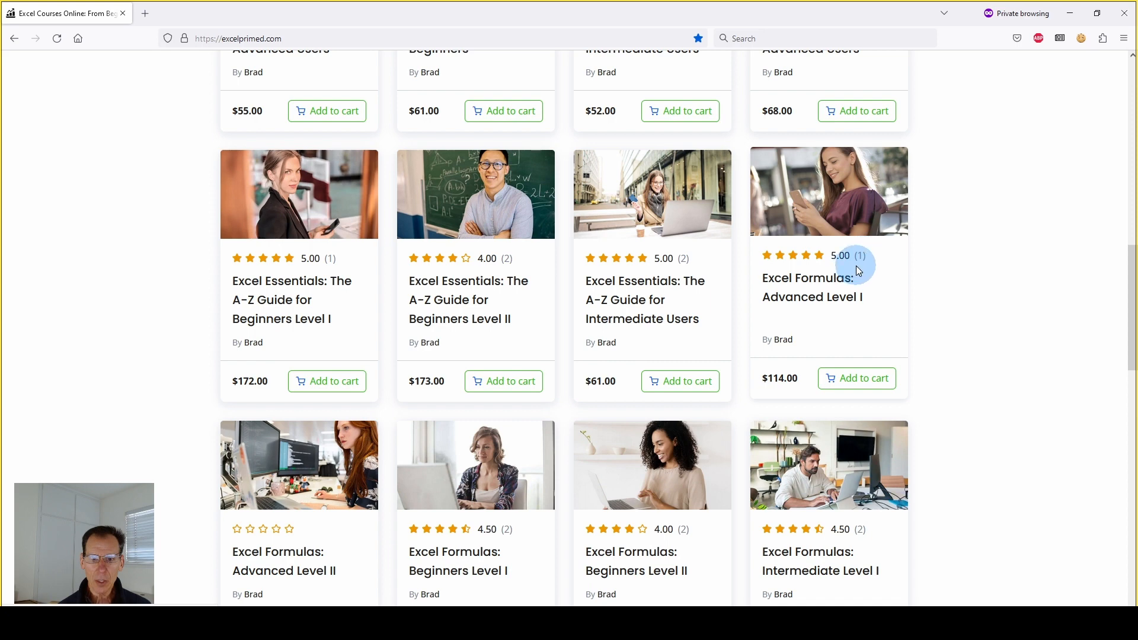
pyautogui.scroll(-1, 408, 484)
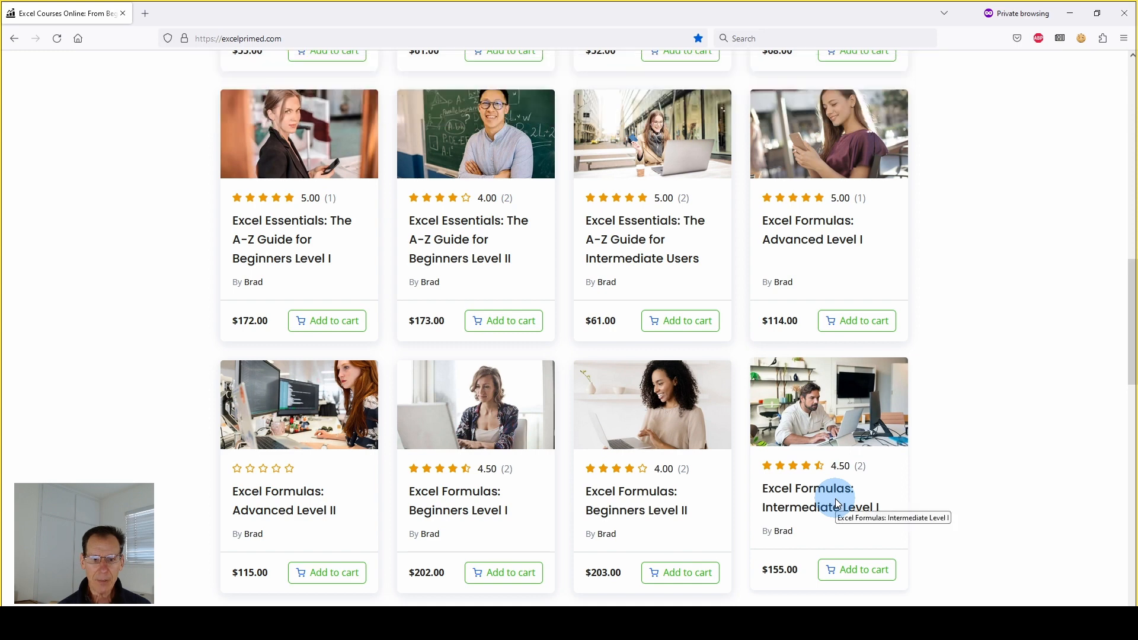
pyautogui.scroll(-3, 255, 526)
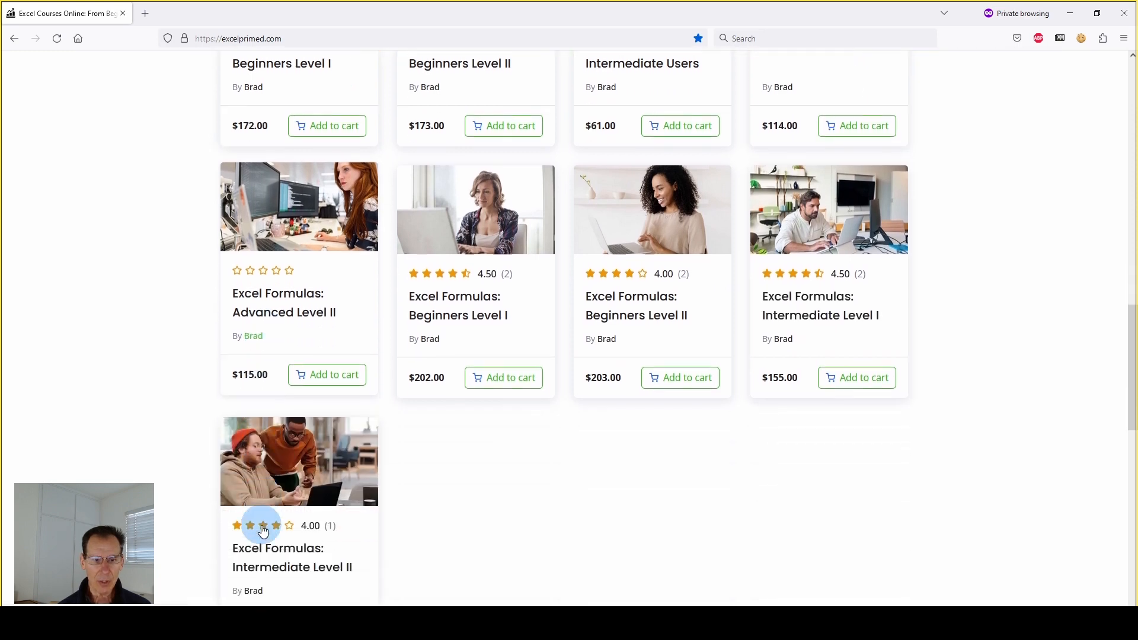
pyautogui.scroll(9, 352, 409)
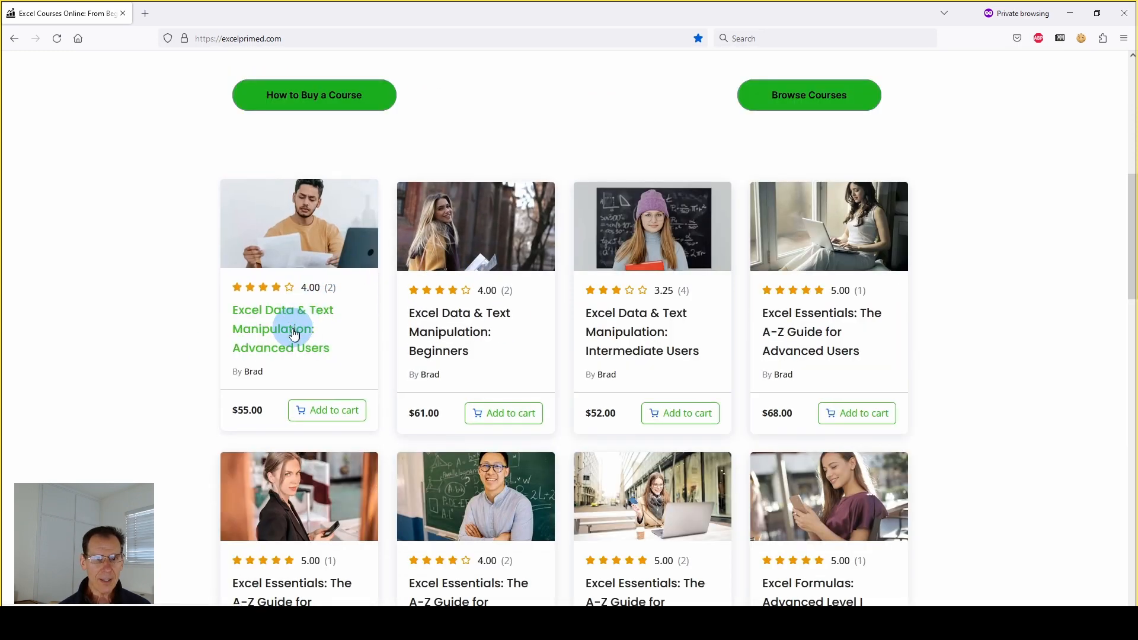